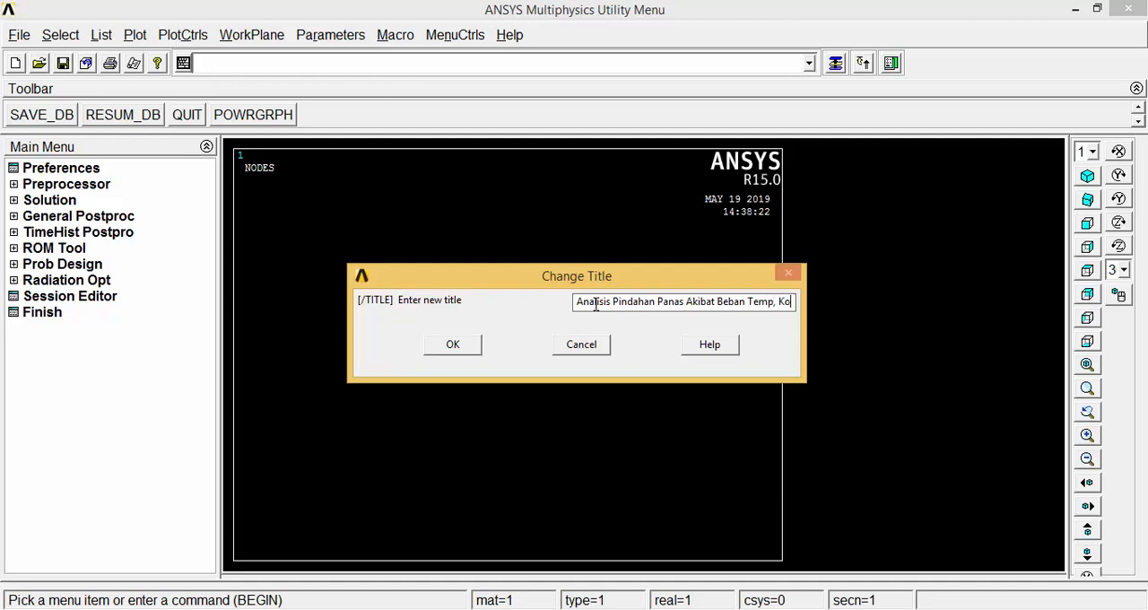
Complete the analysis title as "Analisis Pindahan Panas Akibat Beban Temp, Konveksi, dan Isolasi" and apply it.
{"action": "type", "text": "nve"}
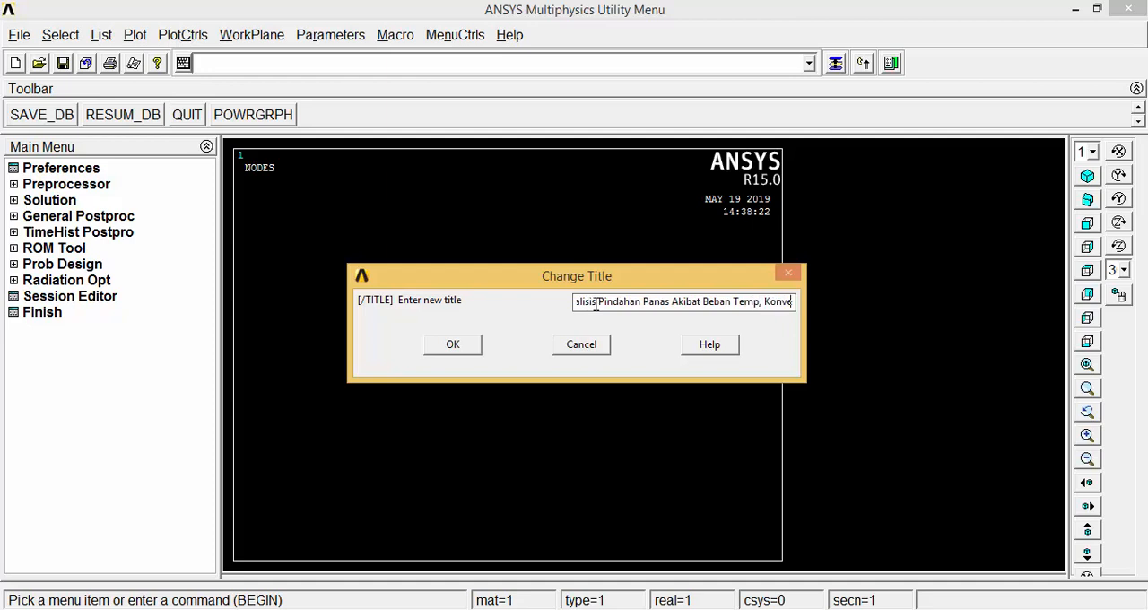
{"action": "type", "text": "ksi, dan"}
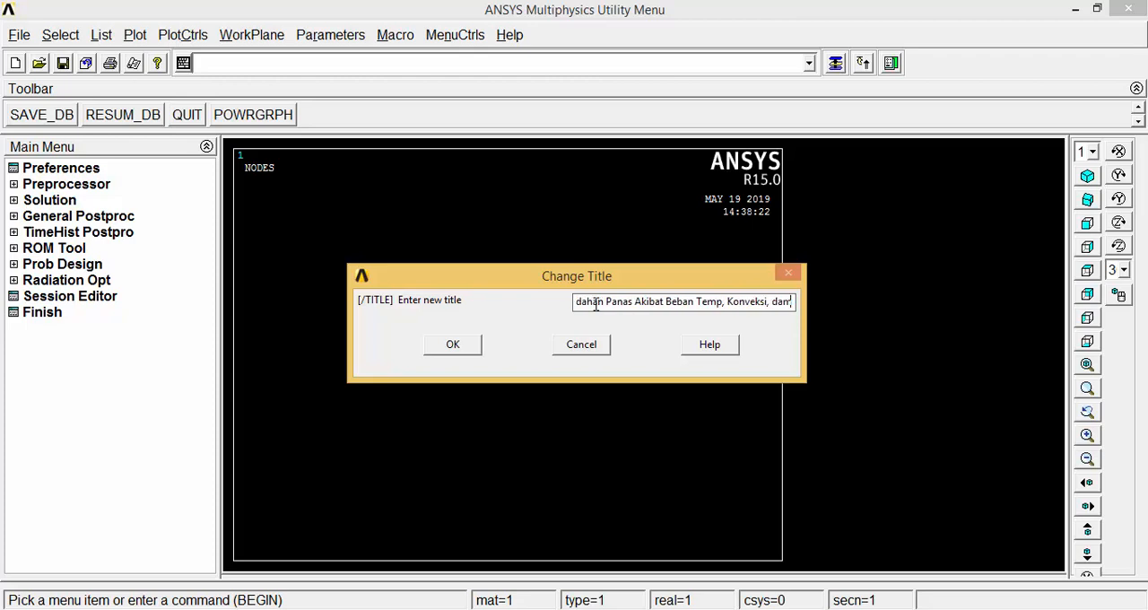
{"action": "key", "text": "BackSpace"}
{"action": "type", "text": "n I"}
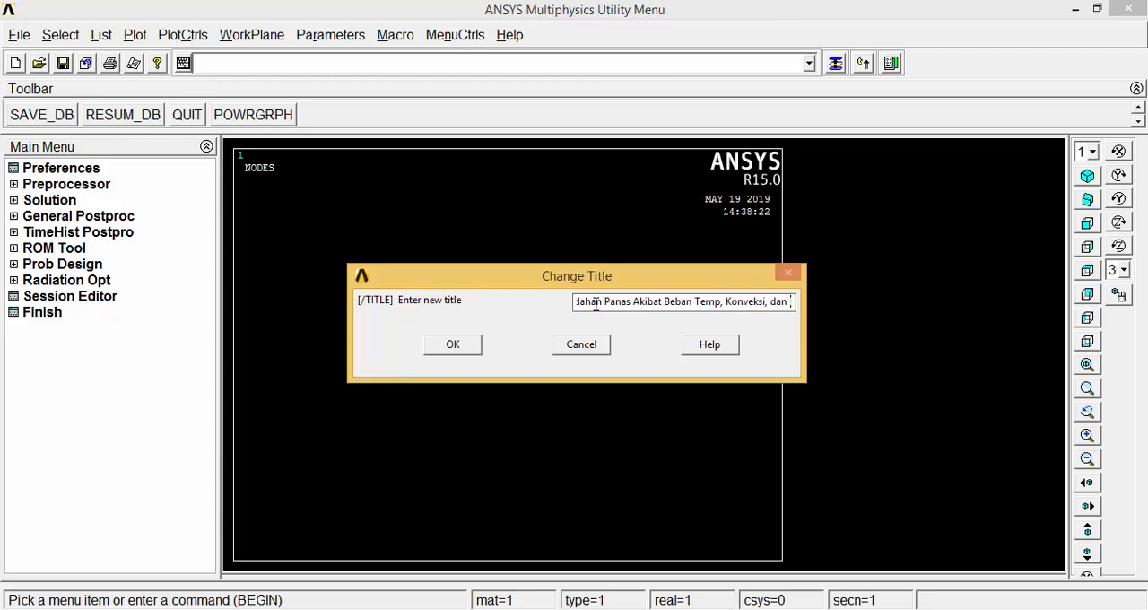
{"action": "type", "text": "solasi"}
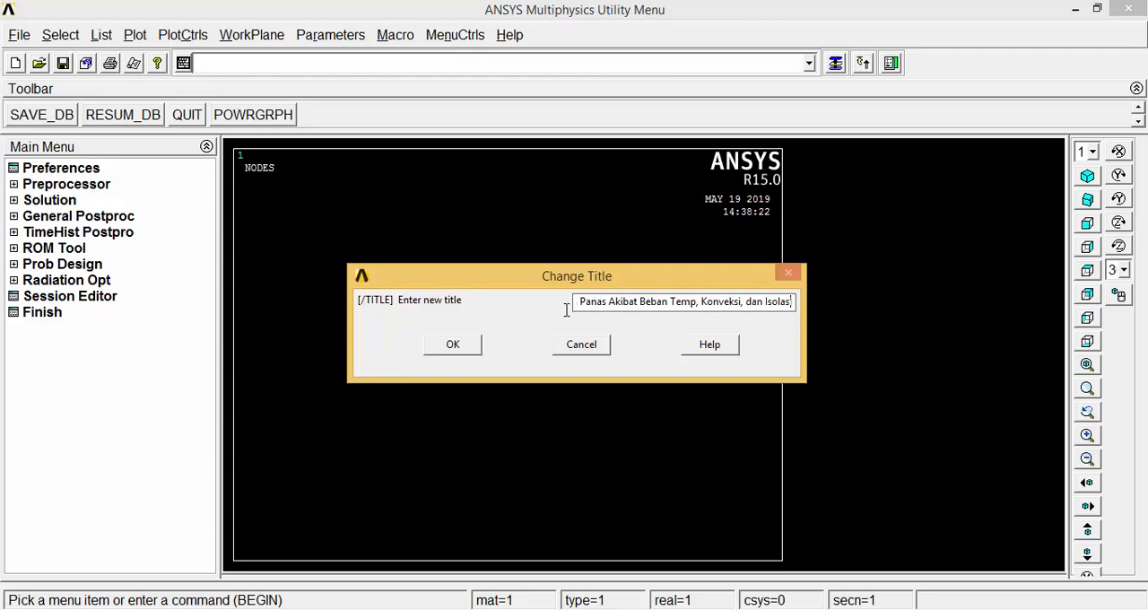
{"action": "left_click", "coordinate": [440, 350]}
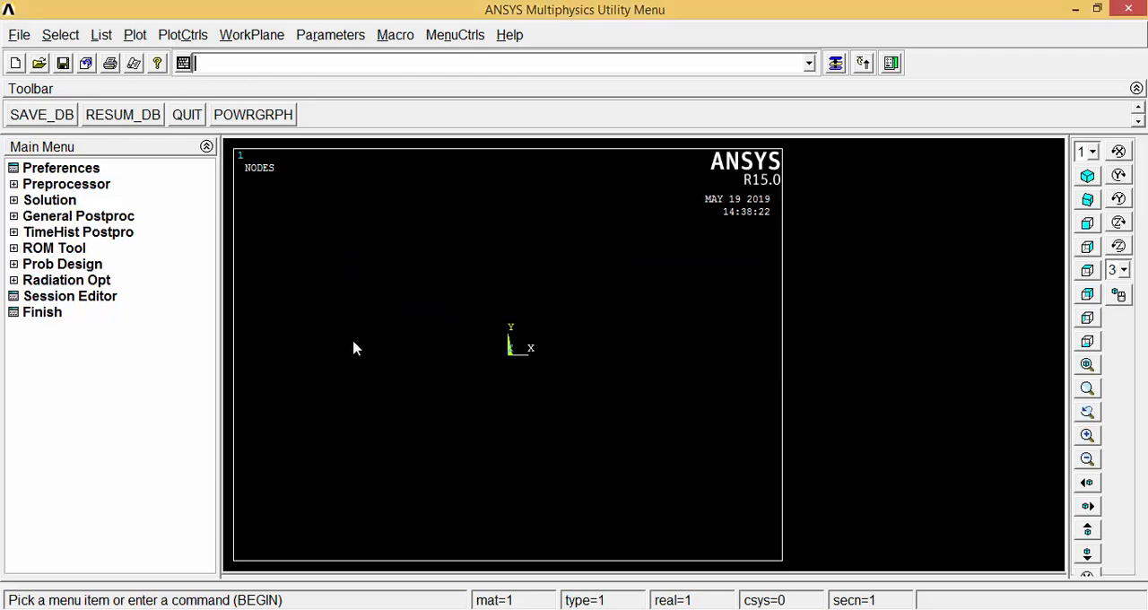
Filter the interface preferences to the Thermal discipline only.
{"action": "left_click", "coordinate": [61, 168]}
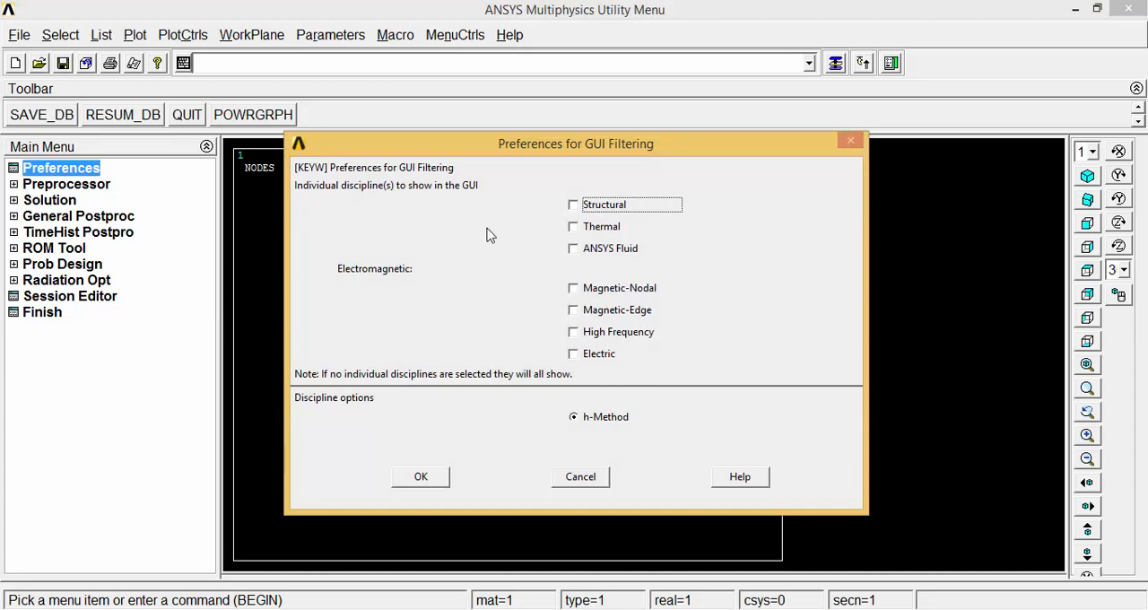
{"action": "left_click", "coordinate": [574, 226]}
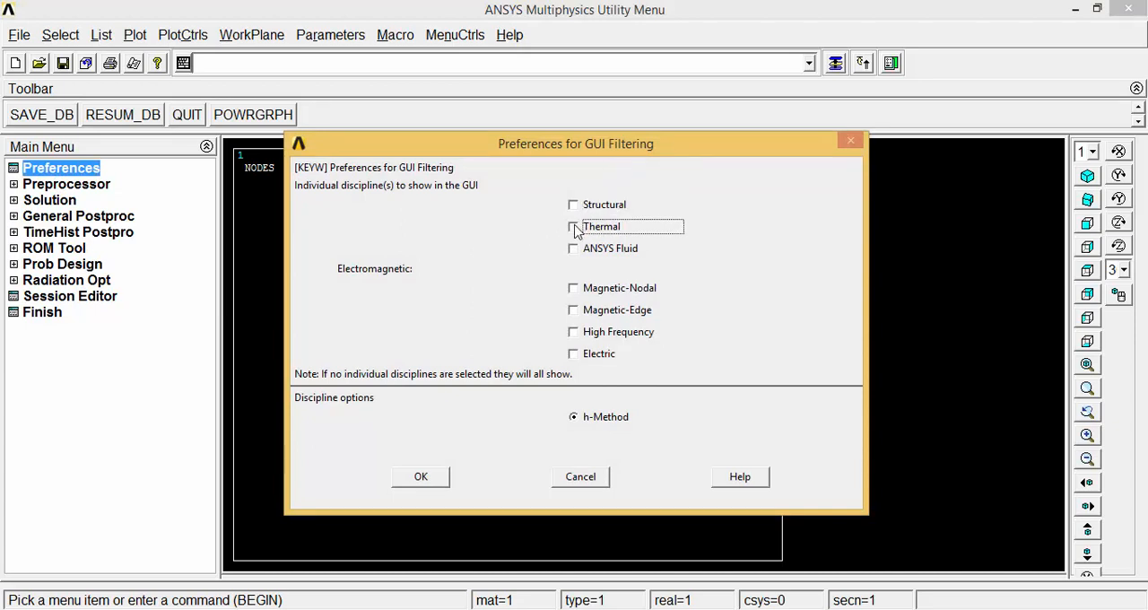
{"action": "left_click", "coordinate": [447, 479]}
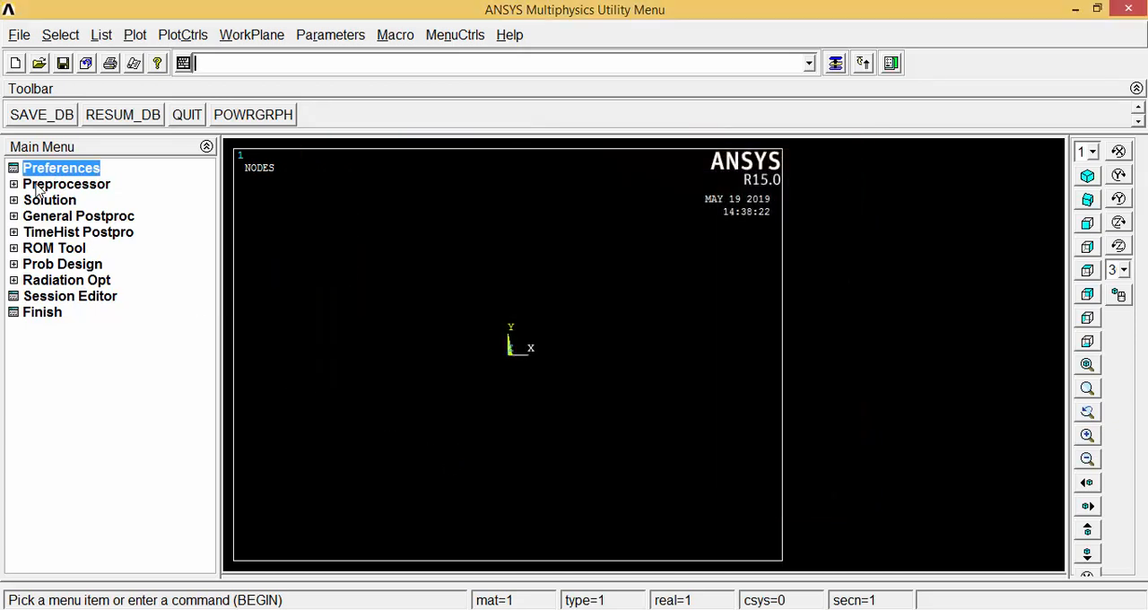
Add the thermal solid element type Quad 4node 55 with reference number 1.
{"action": "left_click", "coordinate": [39, 188]}
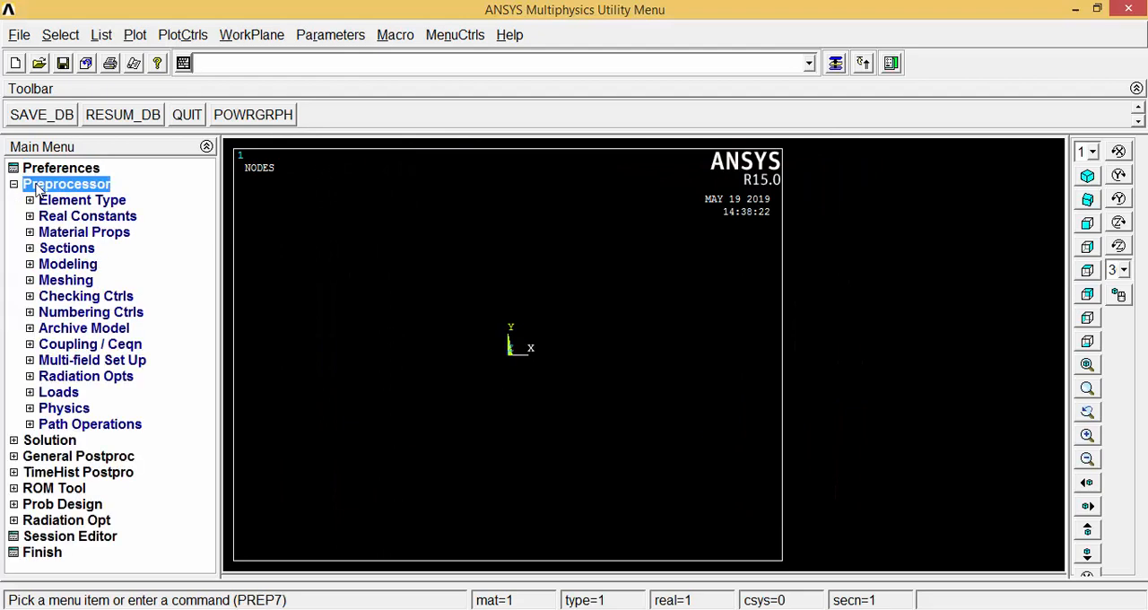
{"action": "left_click", "coordinate": [55, 200]}
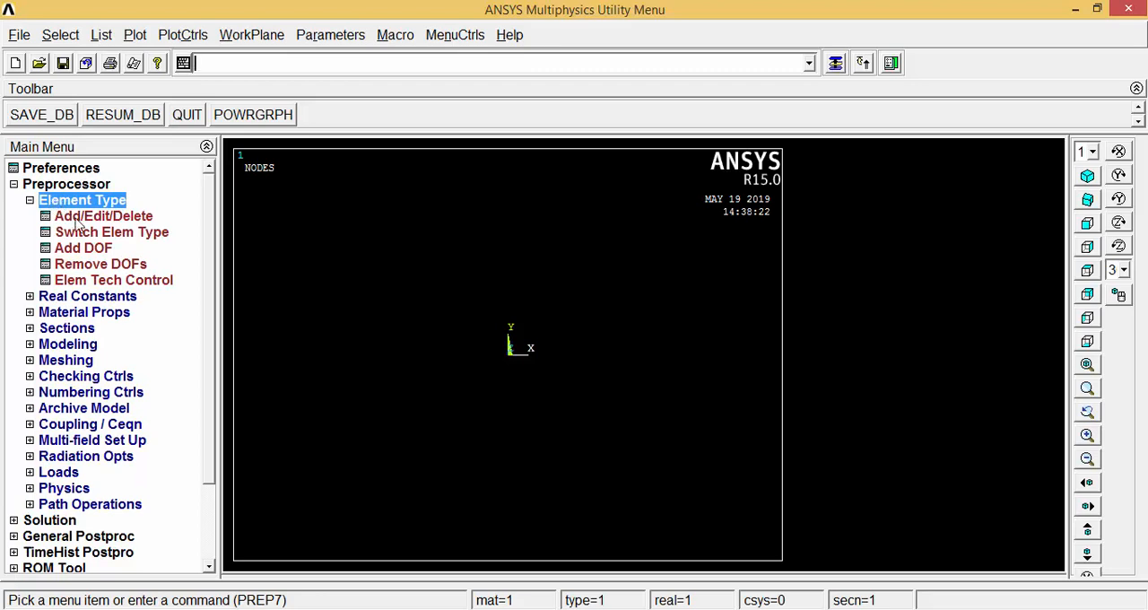
{"action": "left_click", "coordinate": [79, 218]}
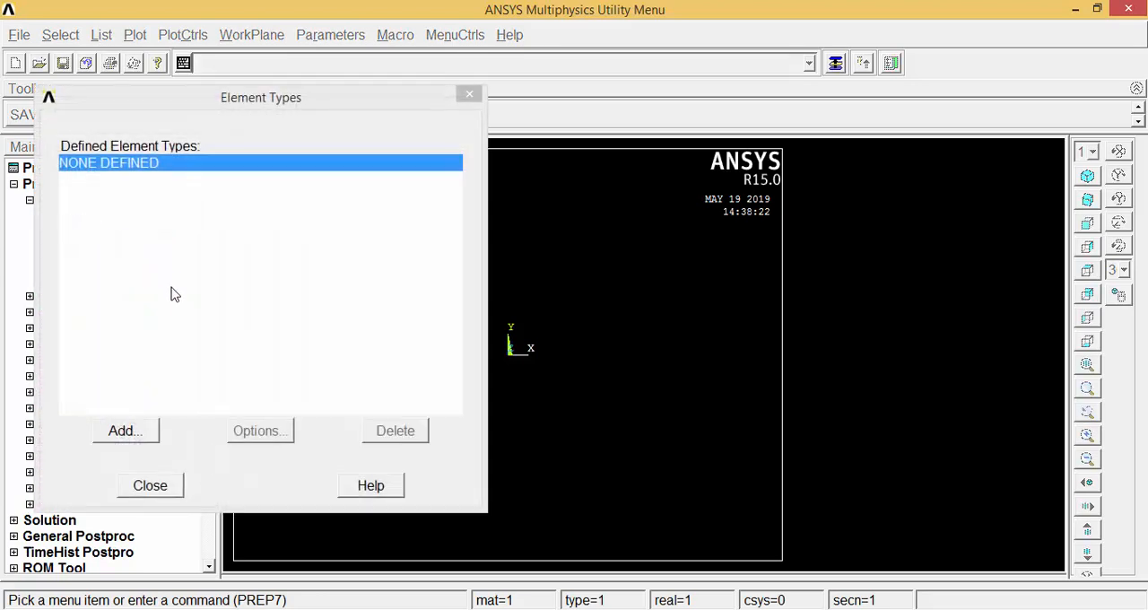
{"action": "left_click", "coordinate": [123, 431]}
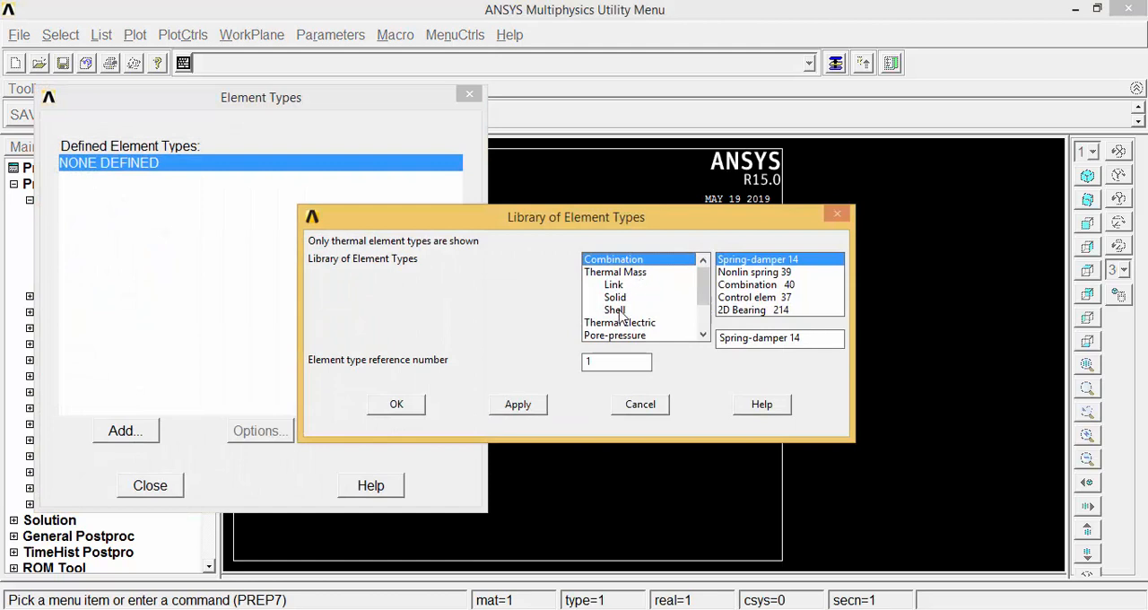
{"action": "left_click", "coordinate": [615, 297]}
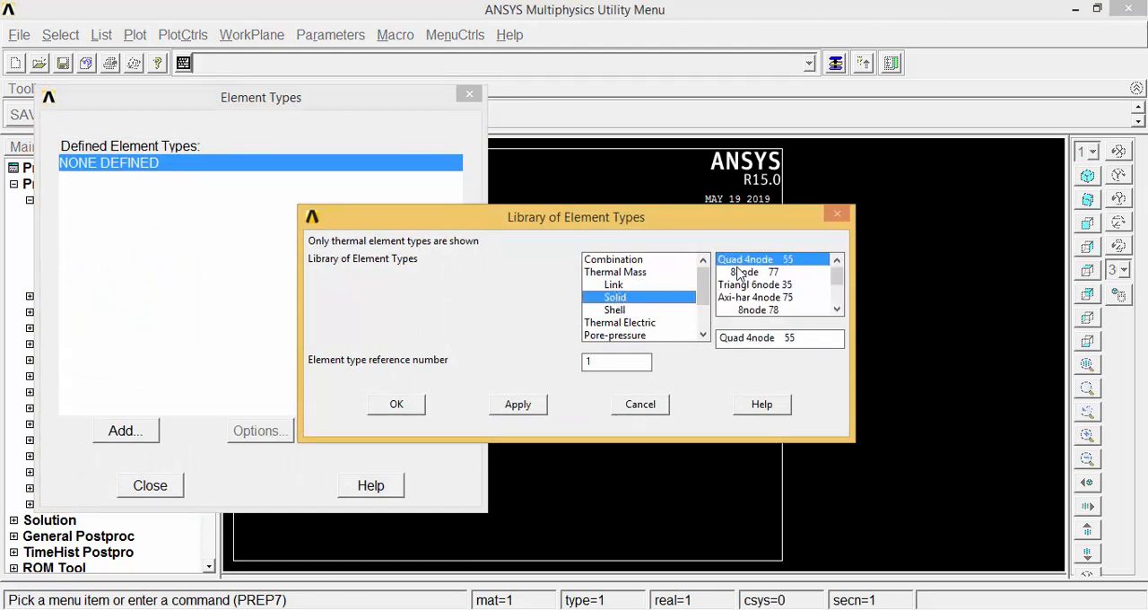
{"action": "left_click", "coordinate": [396, 403]}
{"action": "left_click", "coordinate": [161, 484]}
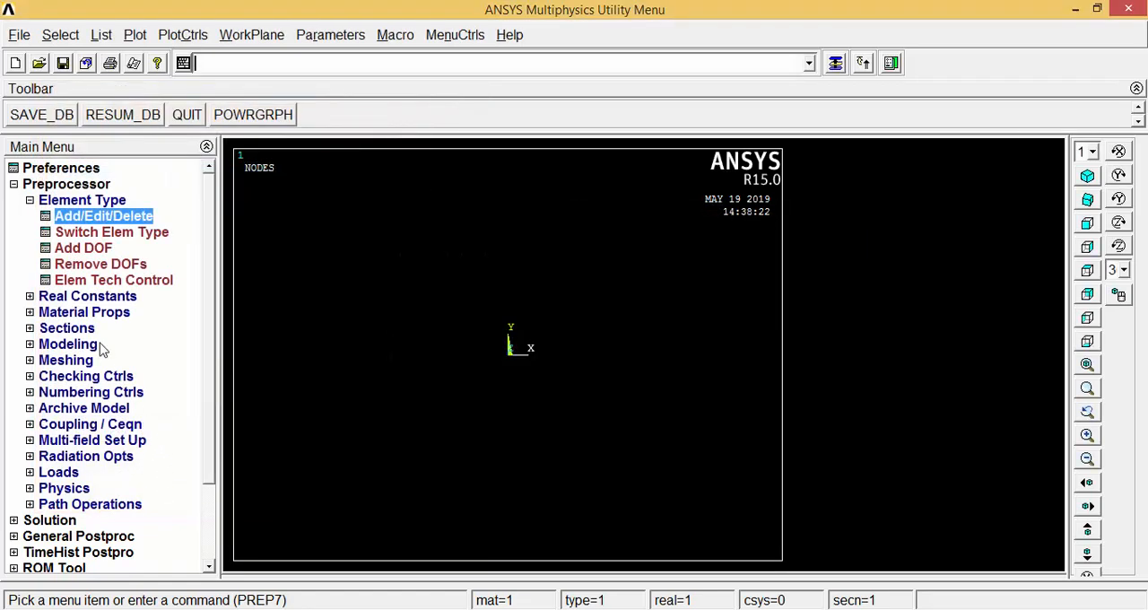
{"action": "left_click", "coordinate": [30, 200]}
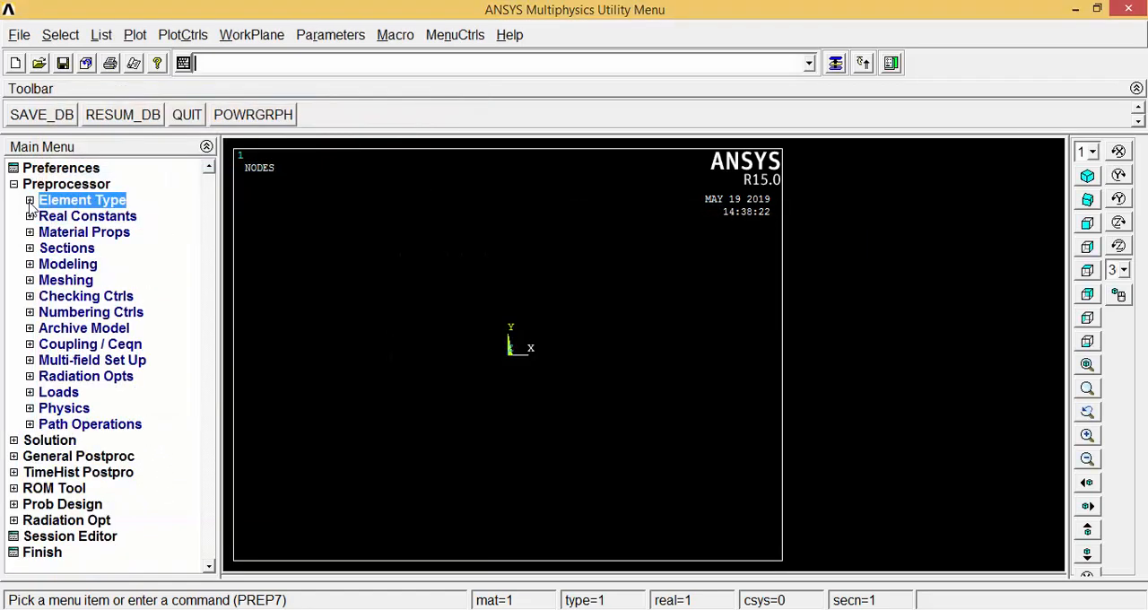
Define isotropic thermal conductivity for material model 1 with KXX set to 10.
{"action": "left_click", "coordinate": [65, 234]}
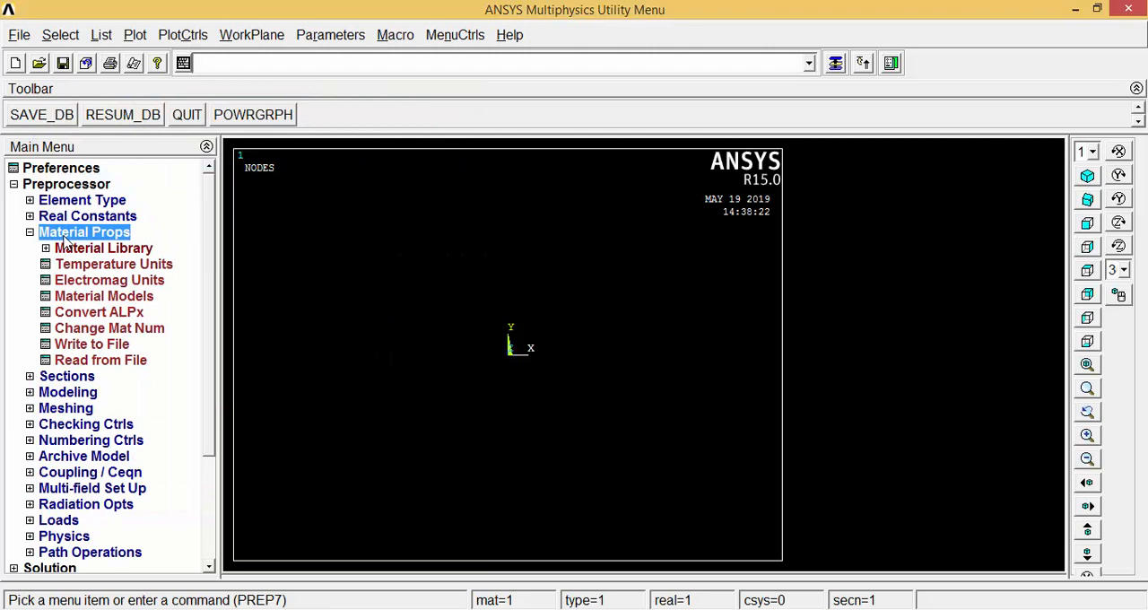
{"action": "left_click", "coordinate": [98, 299]}
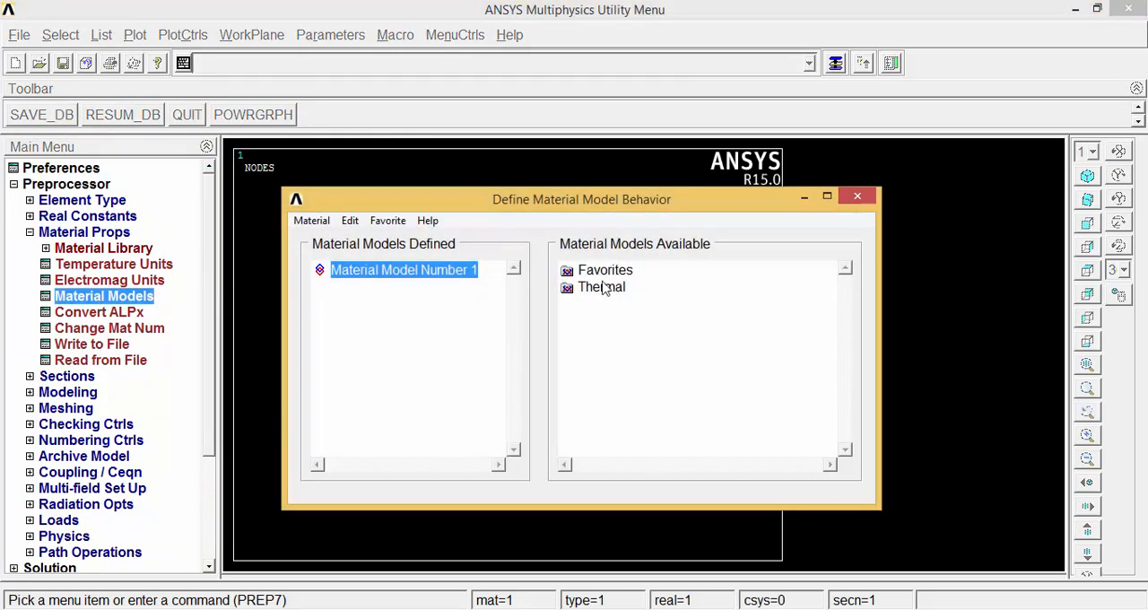
{"action": "double_click", "coordinate": [606, 287]}
{"action": "double_click", "coordinate": [620, 304]}
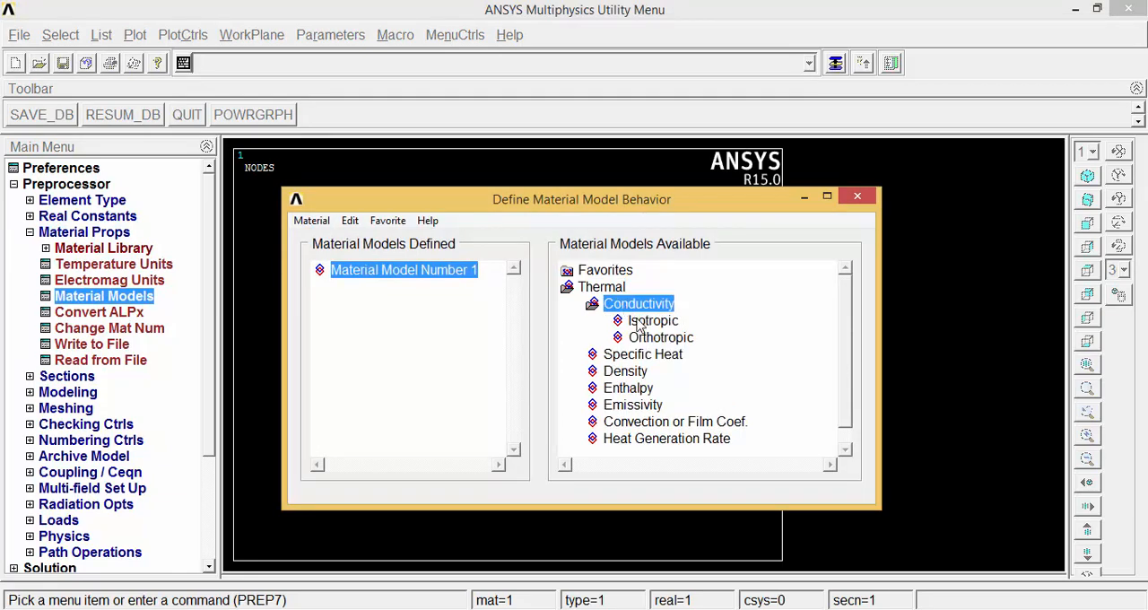
{"action": "double_click", "coordinate": [642, 323]}
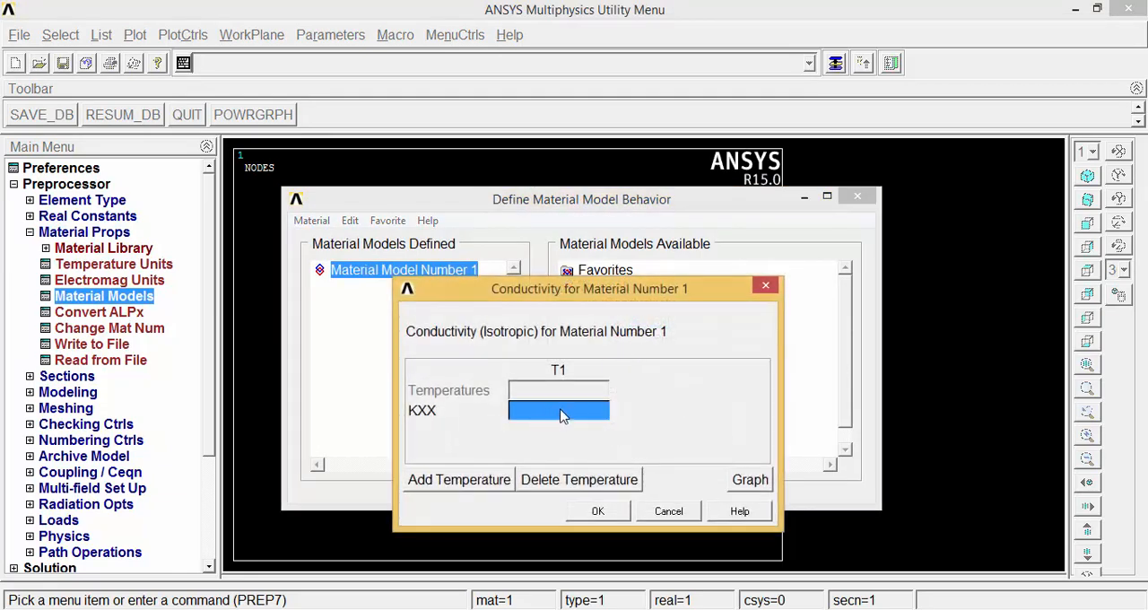
{"action": "type", "text": "10"}
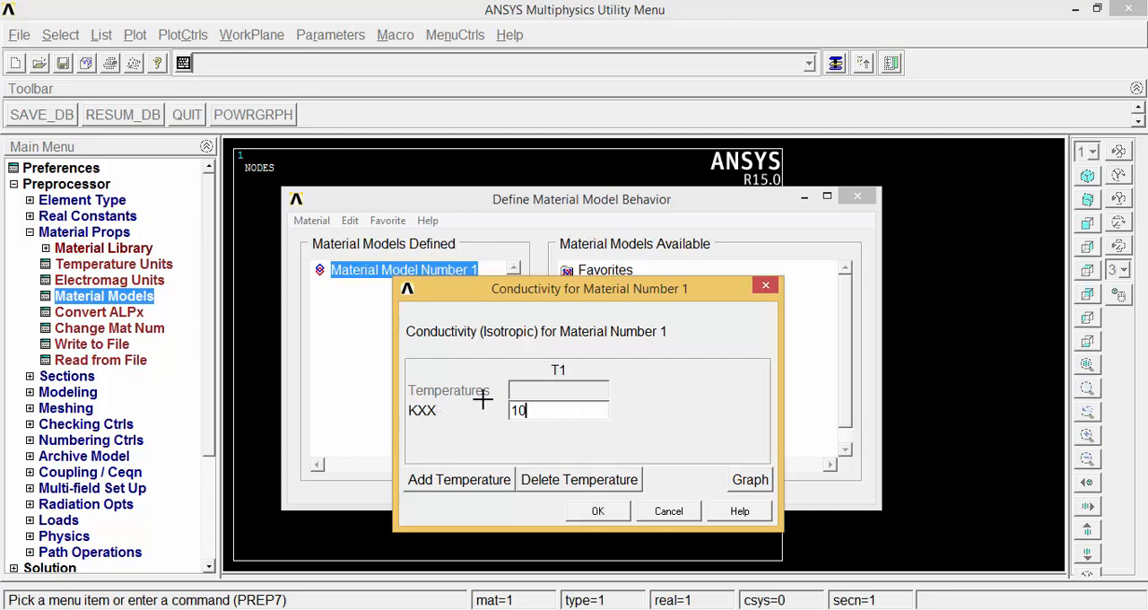
{"action": "left_click", "coordinate": [597, 511]}
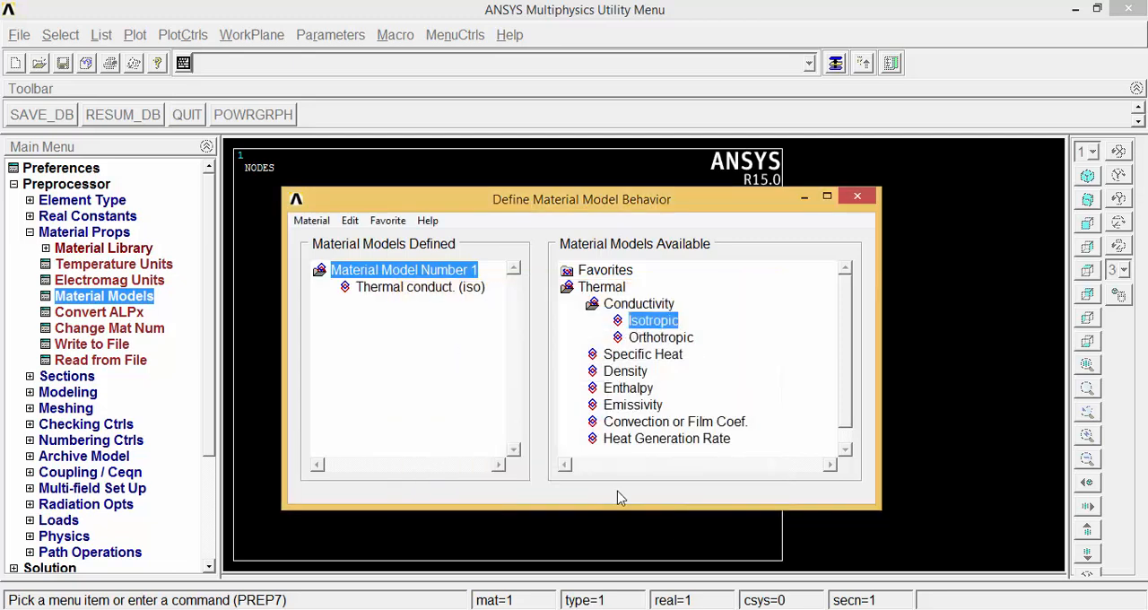
{"action": "left_click", "coordinate": [857, 197]}
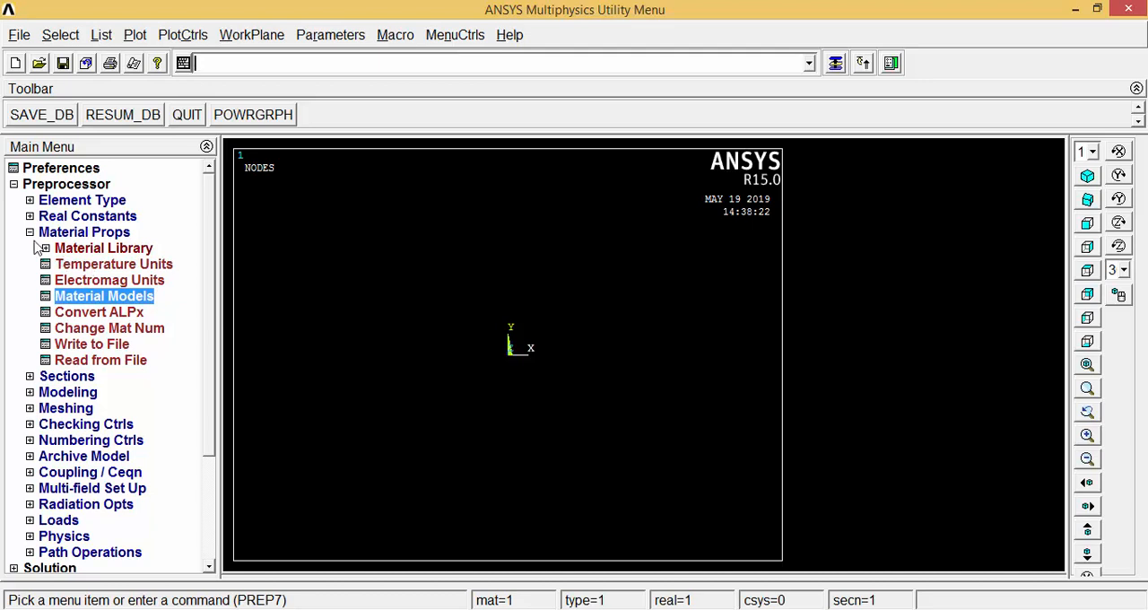
{"action": "left_click", "coordinate": [29, 233]}
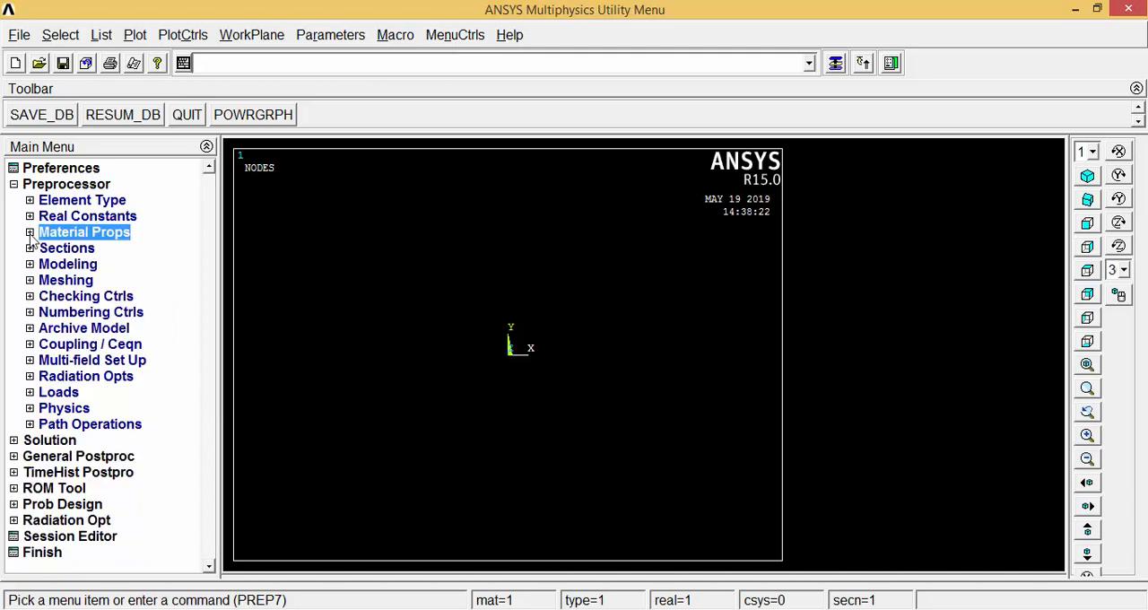
Create a square area by two corners, with its first corner at the working-plane origin.
{"action": "left_click", "coordinate": [45, 264]}
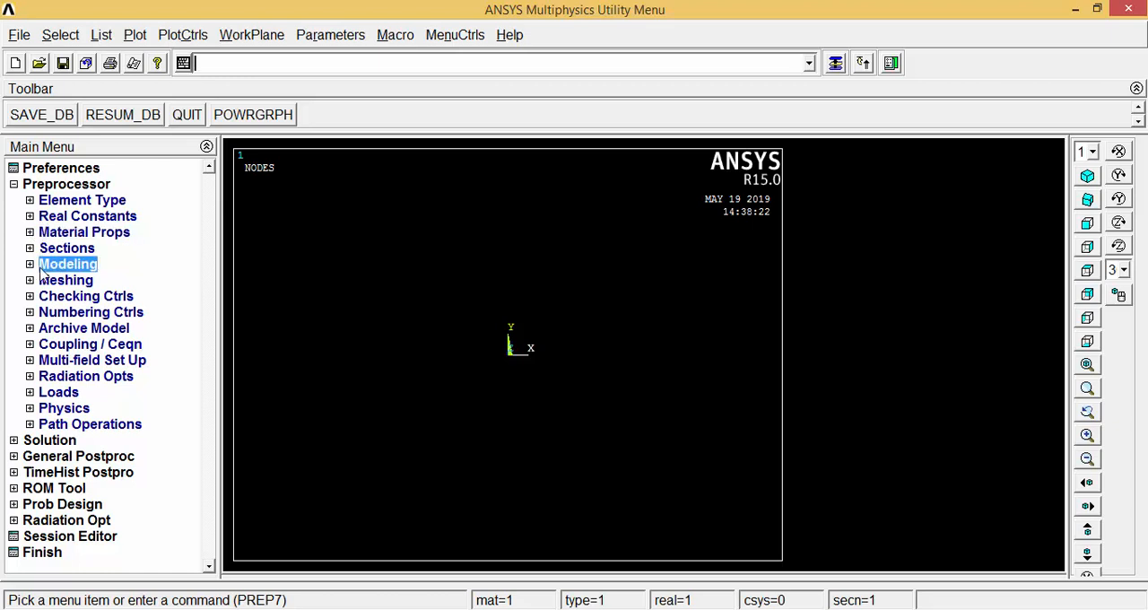
{"action": "left_click", "coordinate": [72, 280]}
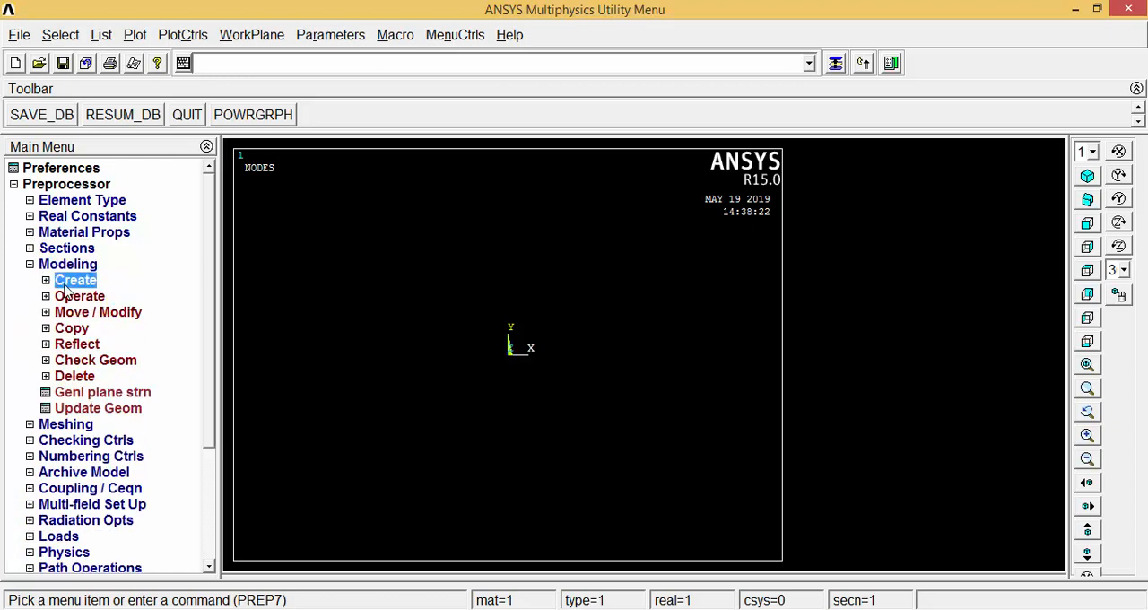
{"action": "left_click", "coordinate": [82, 330]}
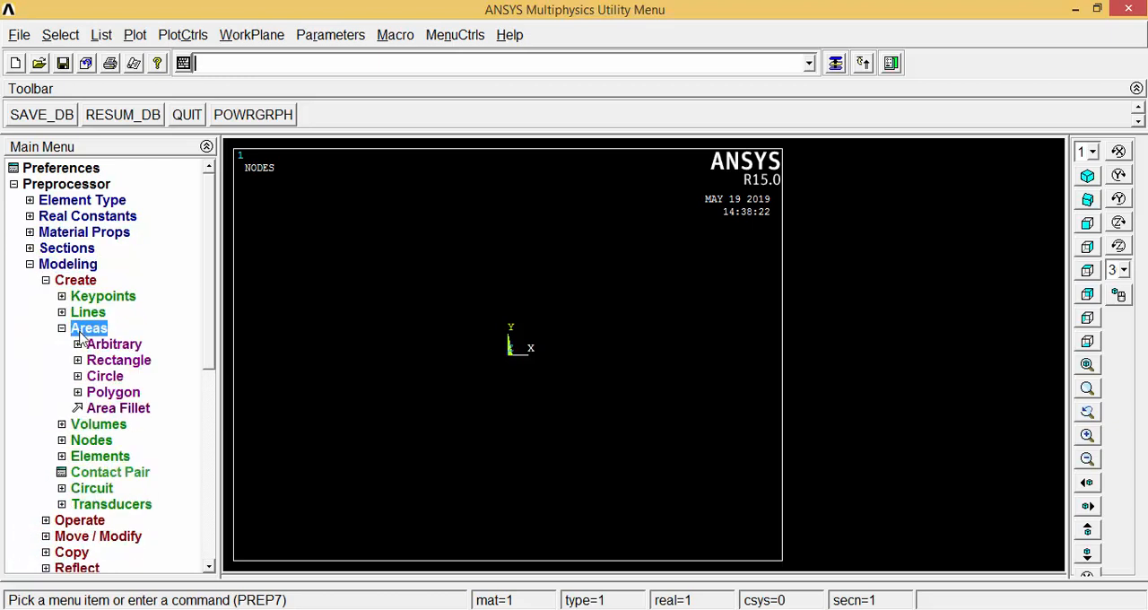
{"action": "left_click", "coordinate": [99, 361]}
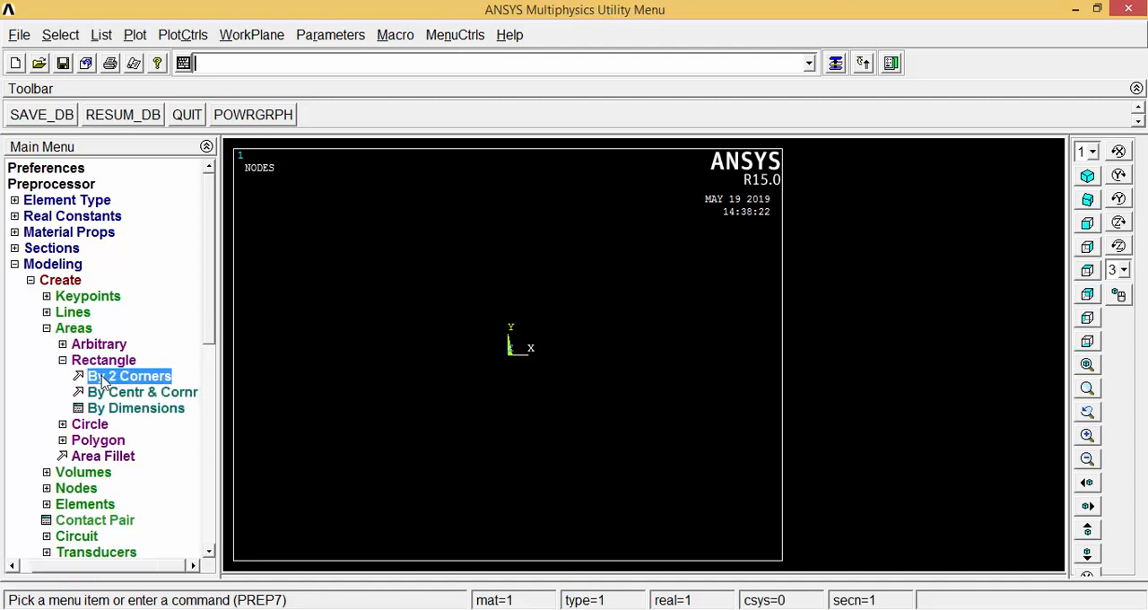
{"action": "left_click", "coordinate": [106, 376]}
{"action": "left_click_drag", "start_coordinate": [130, 297], "coordinate": [154, 220]}
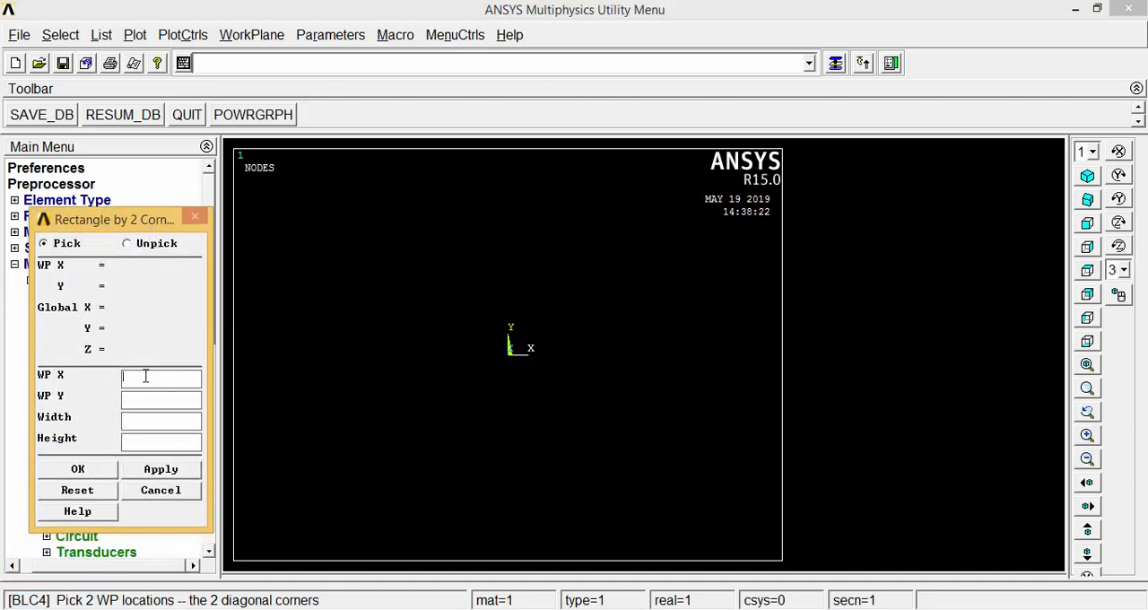
{"action": "type", "text": "0"}
{"action": "left_click", "coordinate": [78, 469]}
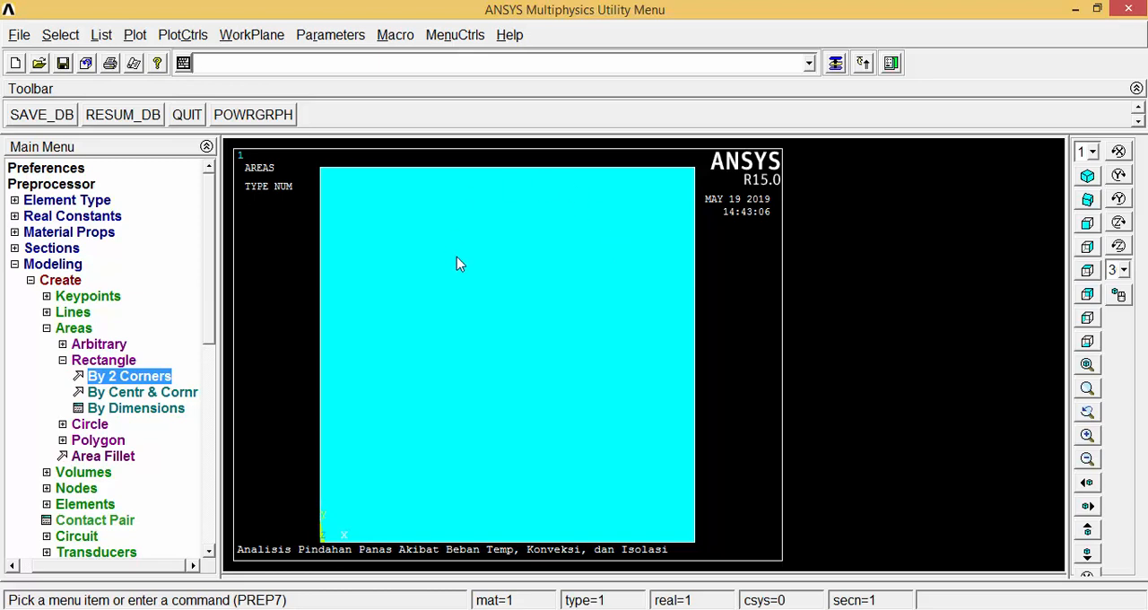
{"action": "left_click", "coordinate": [47, 329]}
{"action": "left_click", "coordinate": [45, 281]}
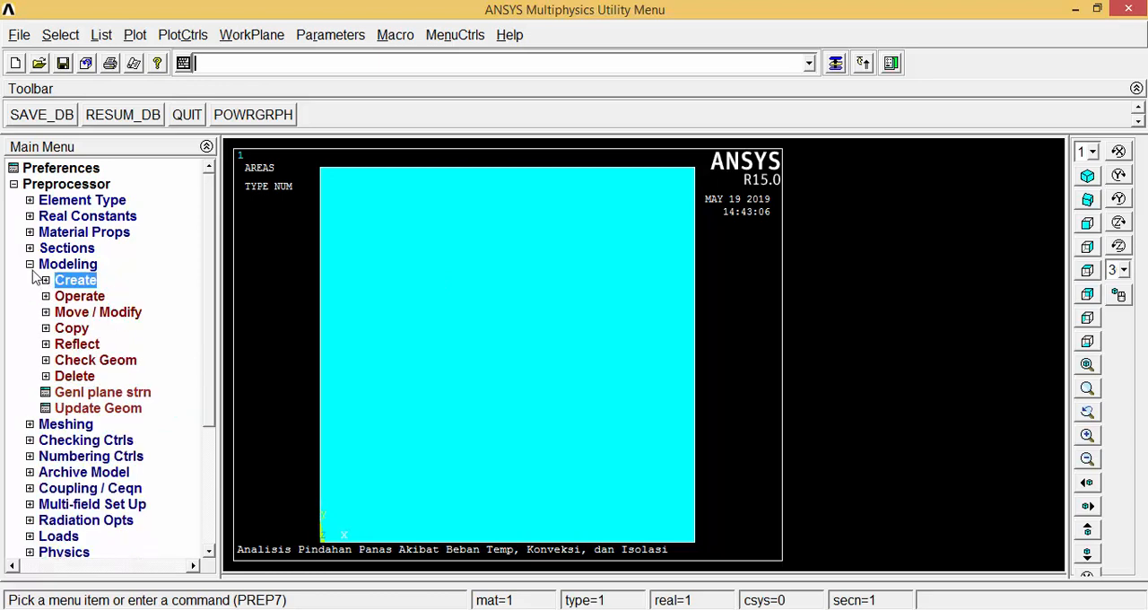
{"action": "left_click", "coordinate": [31, 266]}
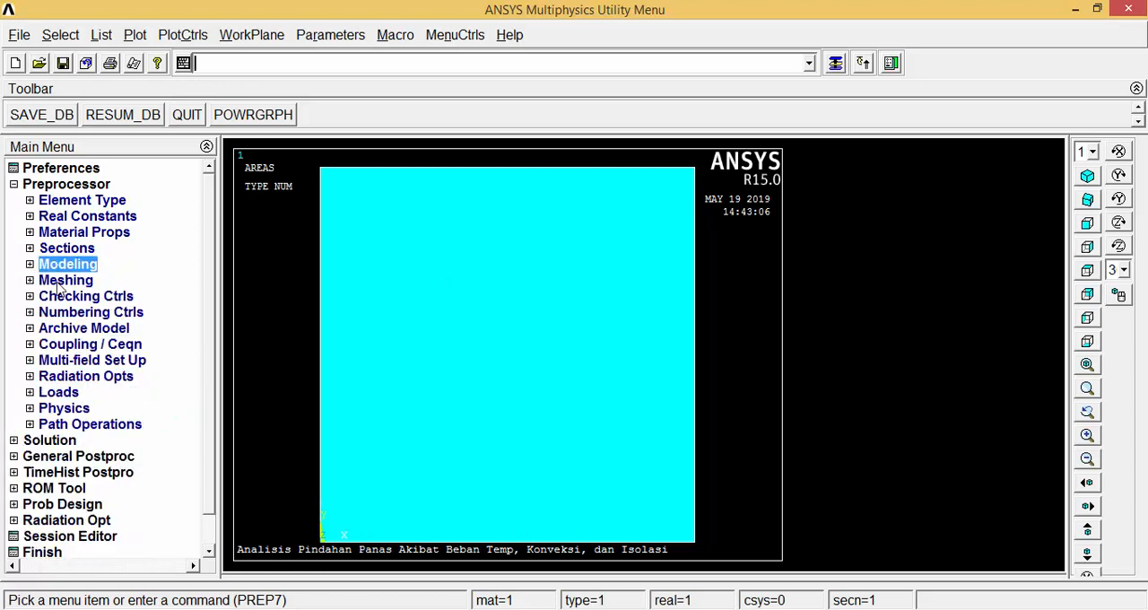
Set the global element edge length to 0.05 for meshing.
{"action": "left_click", "coordinate": [61, 281]}
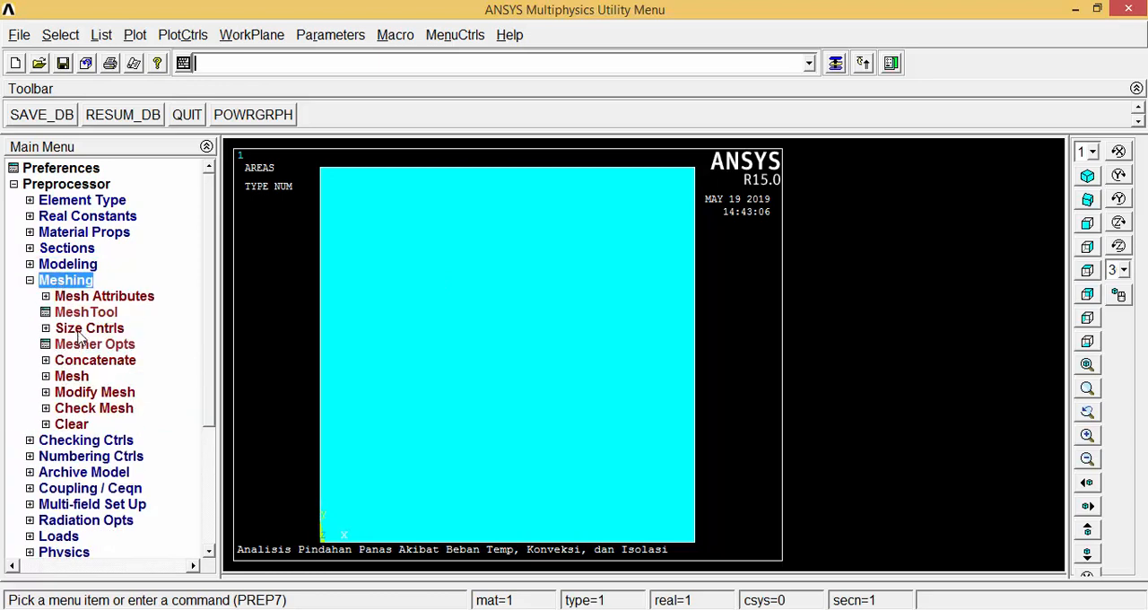
{"action": "left_click", "coordinate": [81, 334]}
{"action": "left_click", "coordinate": [101, 363]}
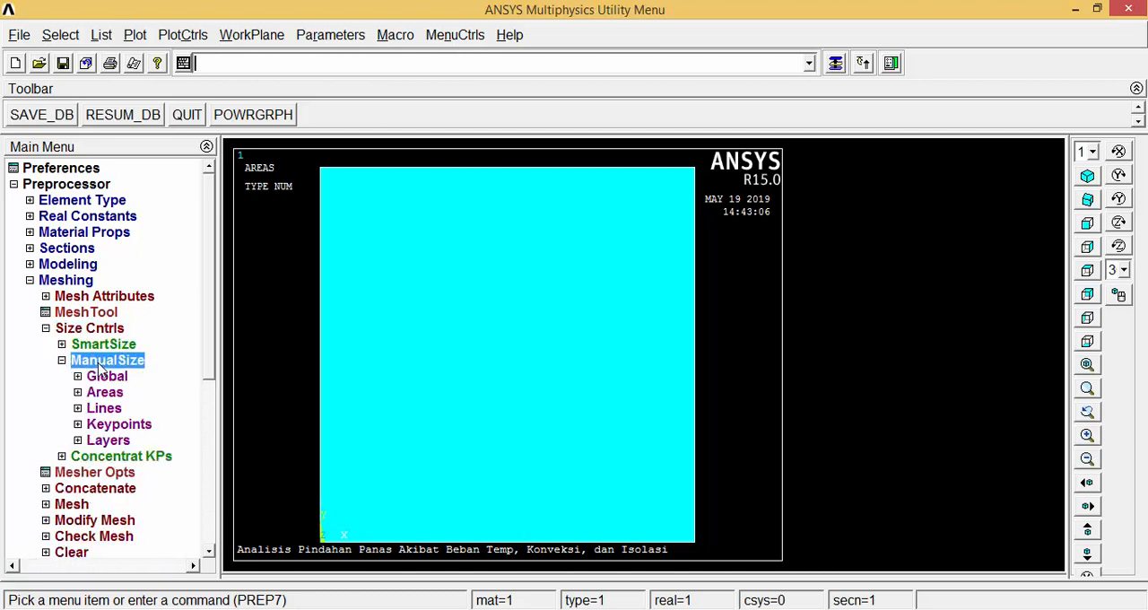
{"action": "left_click", "coordinate": [106, 376]}
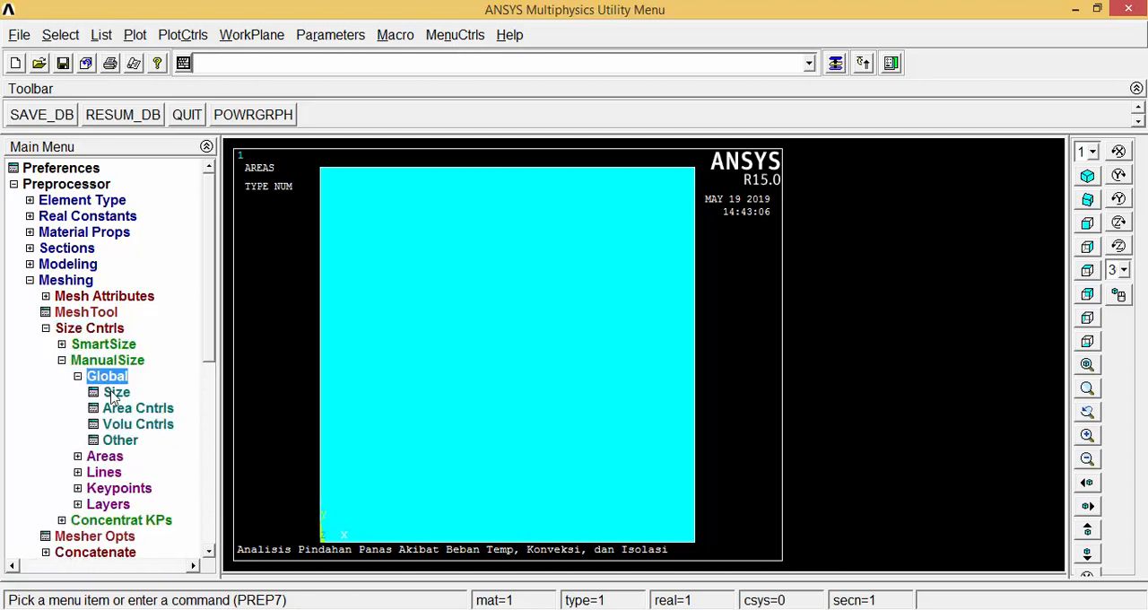
{"action": "left_click", "coordinate": [115, 393]}
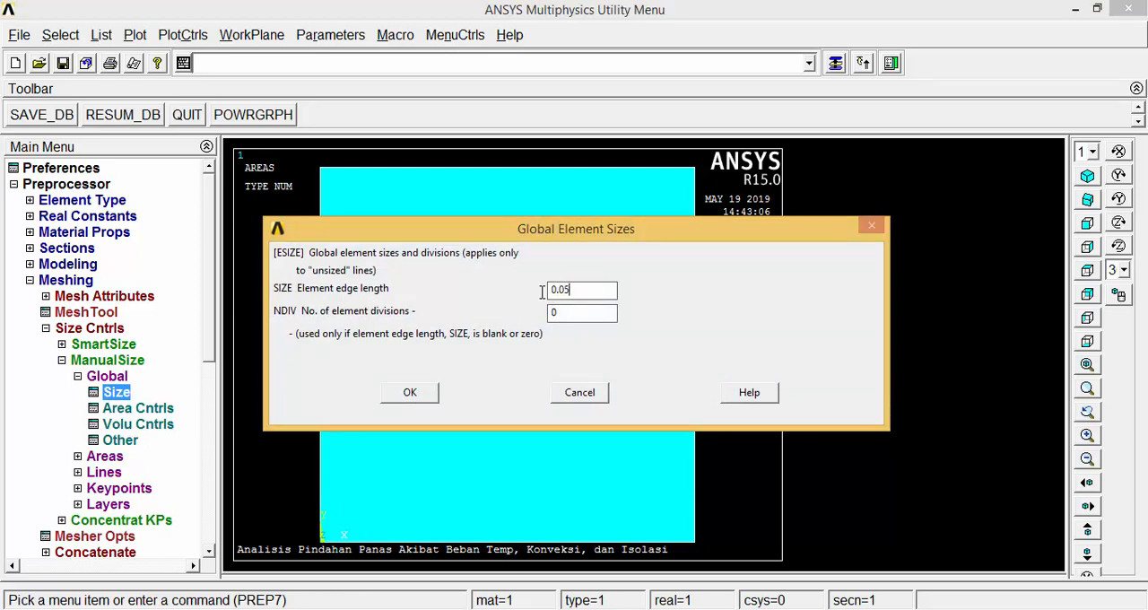
{"action": "left_click", "coordinate": [418, 396]}
{"action": "left_click", "coordinate": [78, 376]}
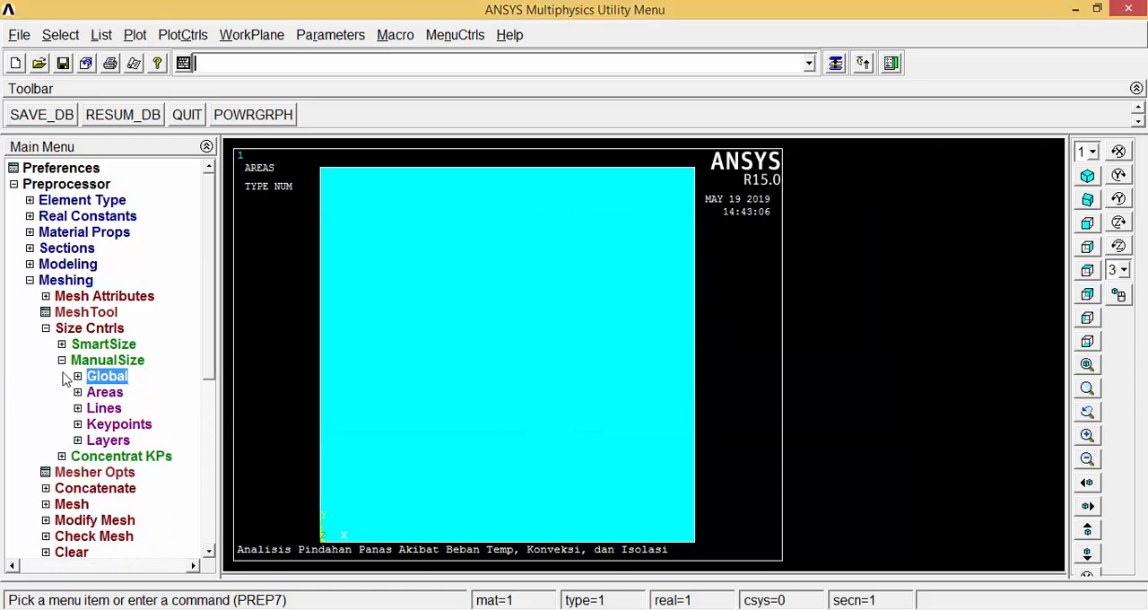
{"action": "left_click", "coordinate": [62, 360]}
{"action": "left_click", "coordinate": [47, 329]}
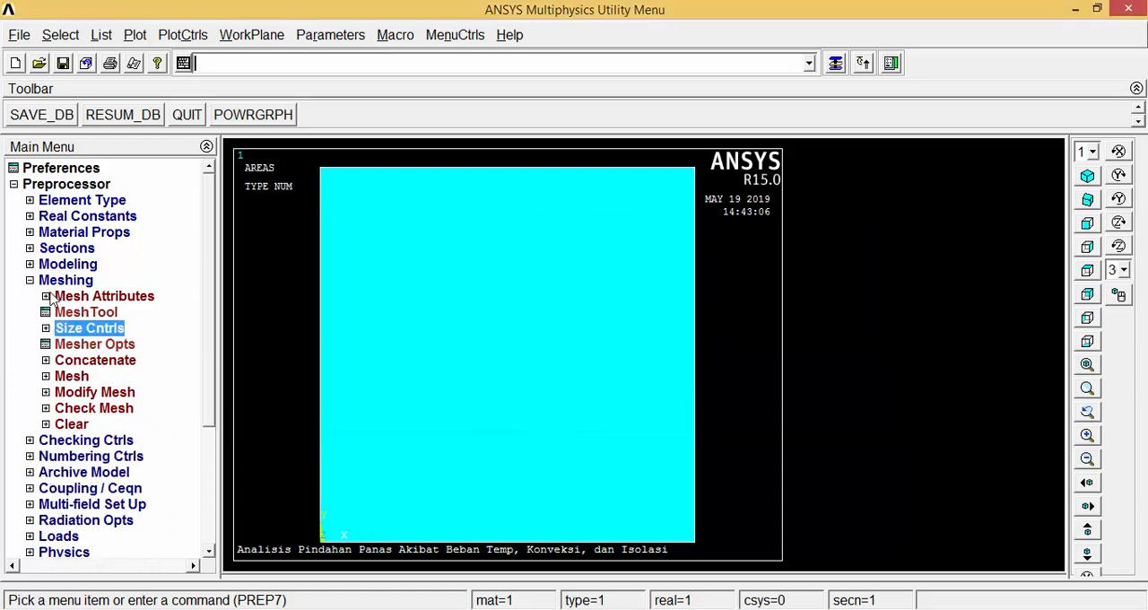
Generate a free mesh on all areas of the square plate.
{"action": "left_click", "coordinate": [75, 378]}
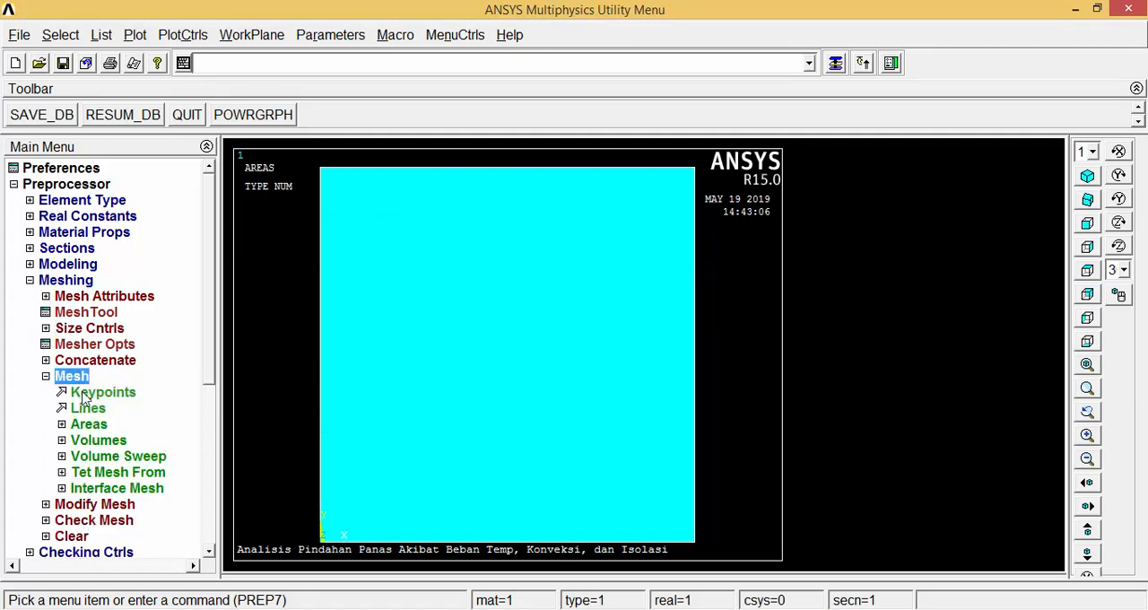
{"action": "left_click", "coordinate": [89, 426]}
{"action": "left_click", "coordinate": [100, 455]}
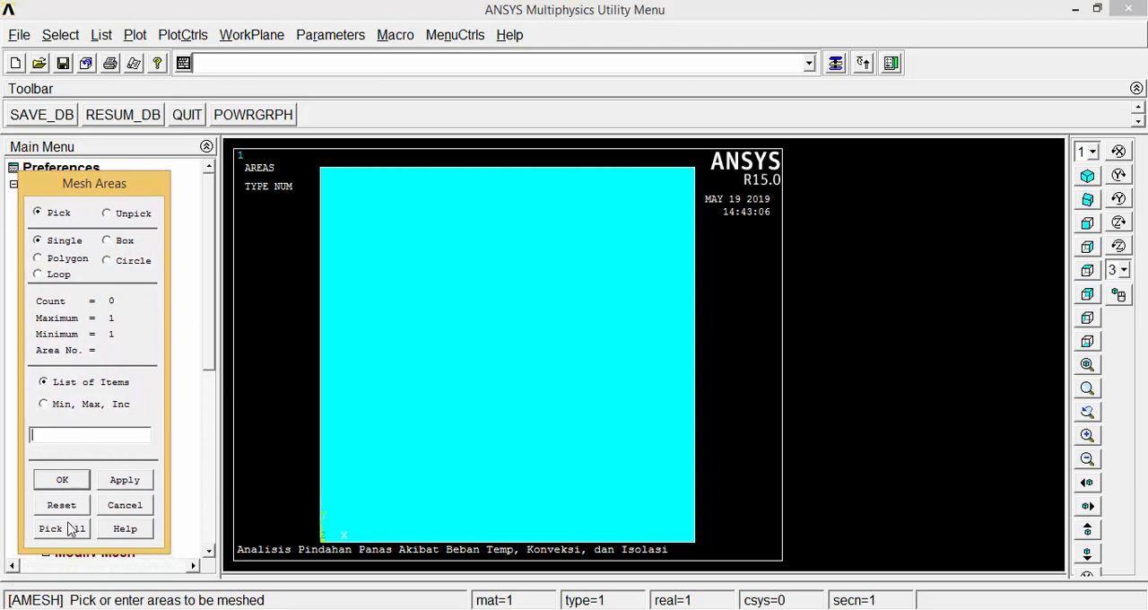
{"action": "left_click", "coordinate": [70, 543]}
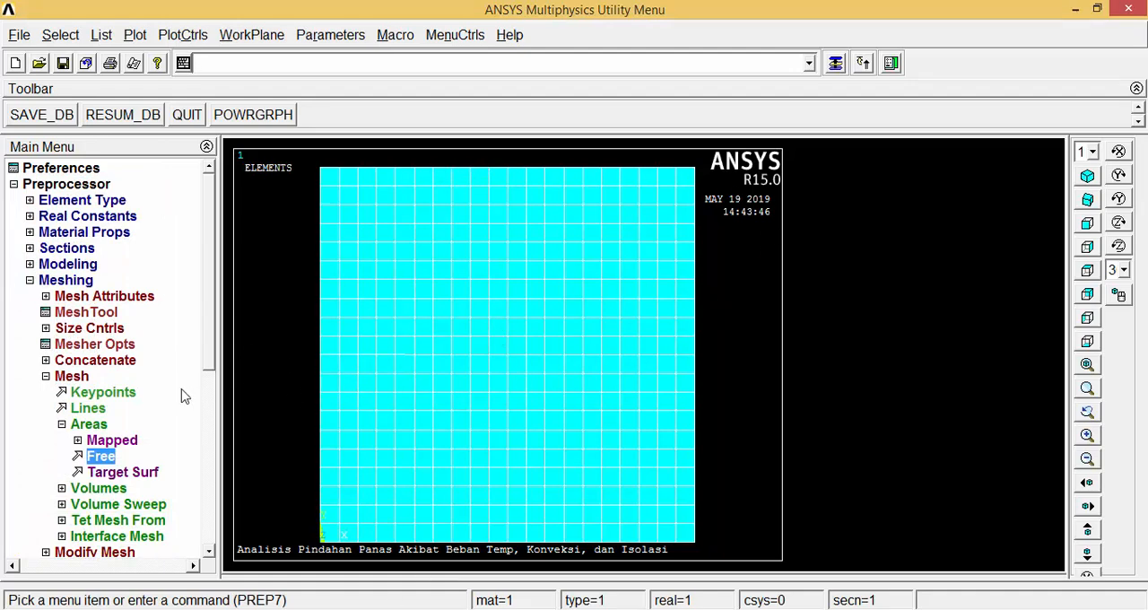
{"action": "left_click", "coordinate": [62, 424]}
{"action": "left_click", "coordinate": [46, 375]}
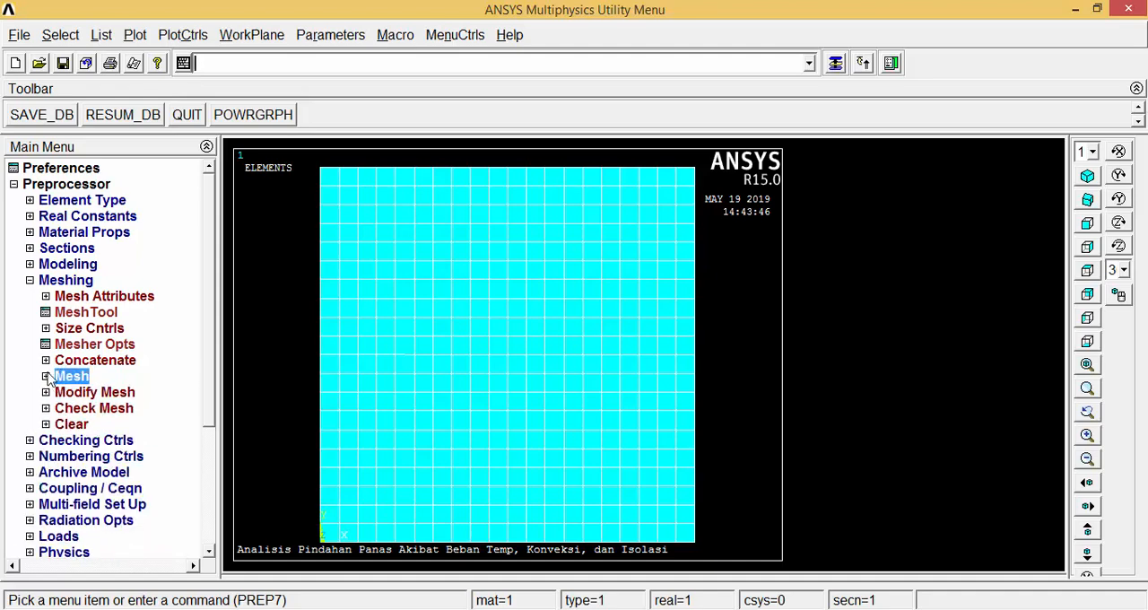
{"action": "left_click", "coordinate": [29, 280]}
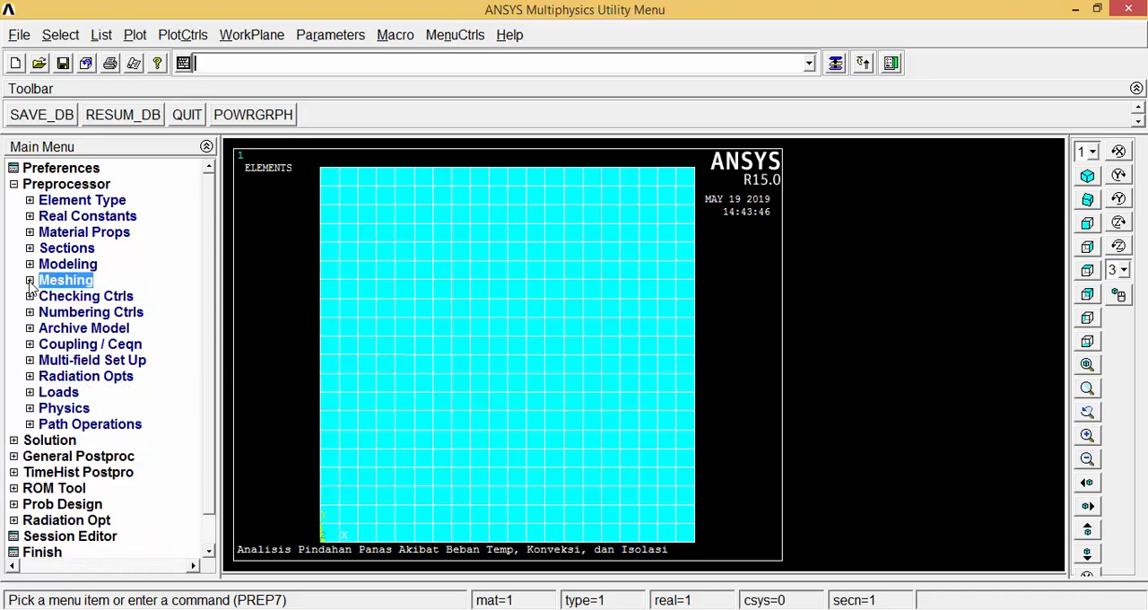
{"action": "left_click", "coordinate": [13, 184]}
Apply a constant TEMP load of 500 to the top edge line of the plate.
{"action": "left_click", "coordinate": [50, 201]}
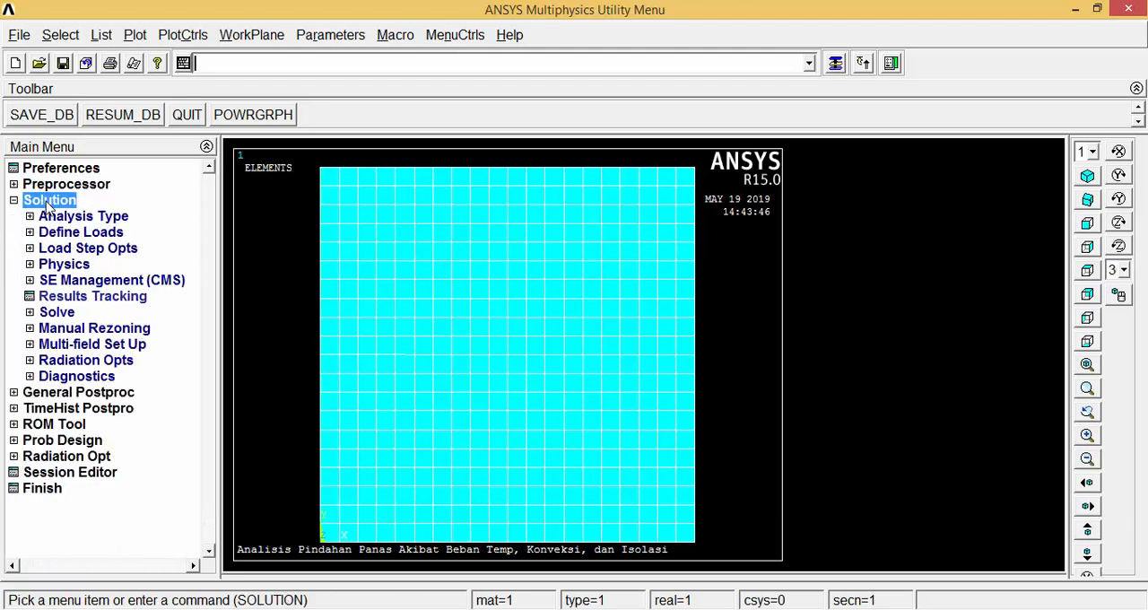
{"action": "left_click", "coordinate": [65, 235]}
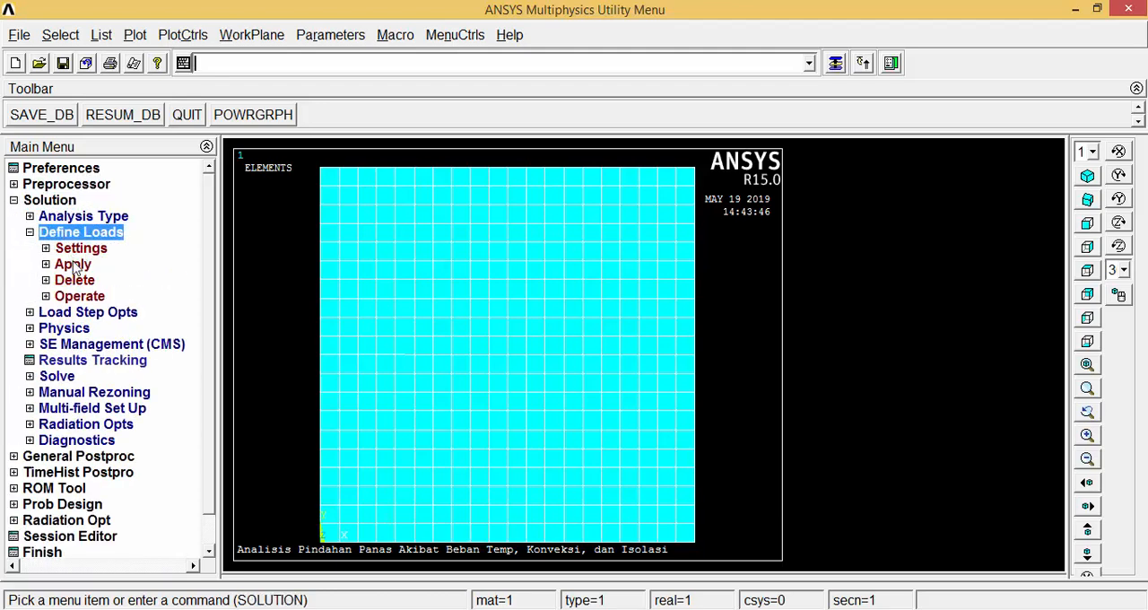
{"action": "left_click", "coordinate": [74, 266]}
{"action": "left_click", "coordinate": [82, 281]}
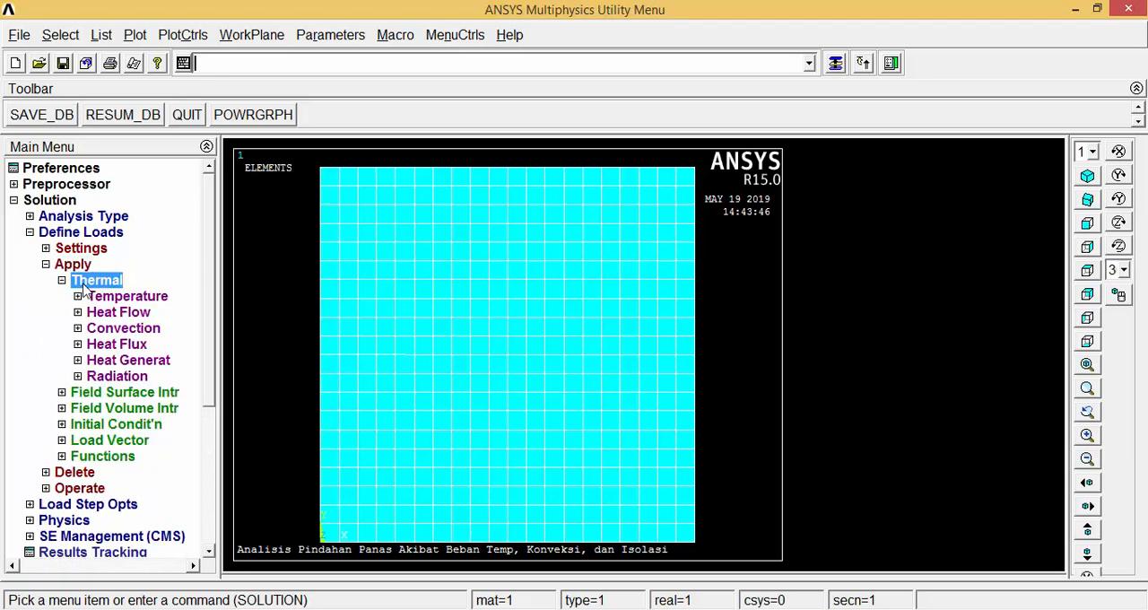
{"action": "left_click", "coordinate": [100, 297]}
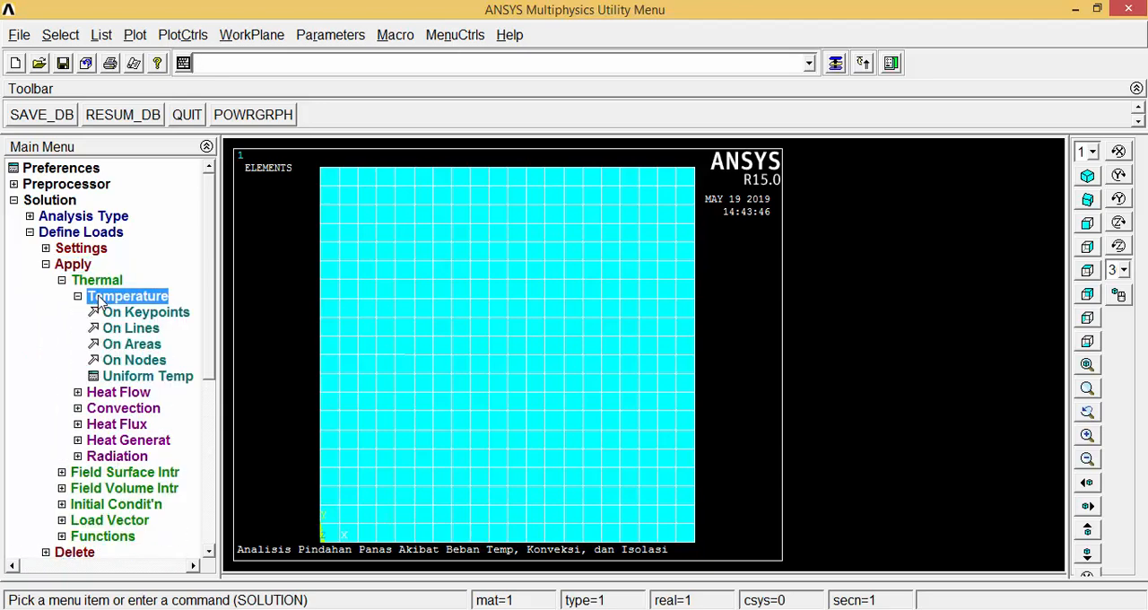
{"action": "left_click", "coordinate": [126, 328]}
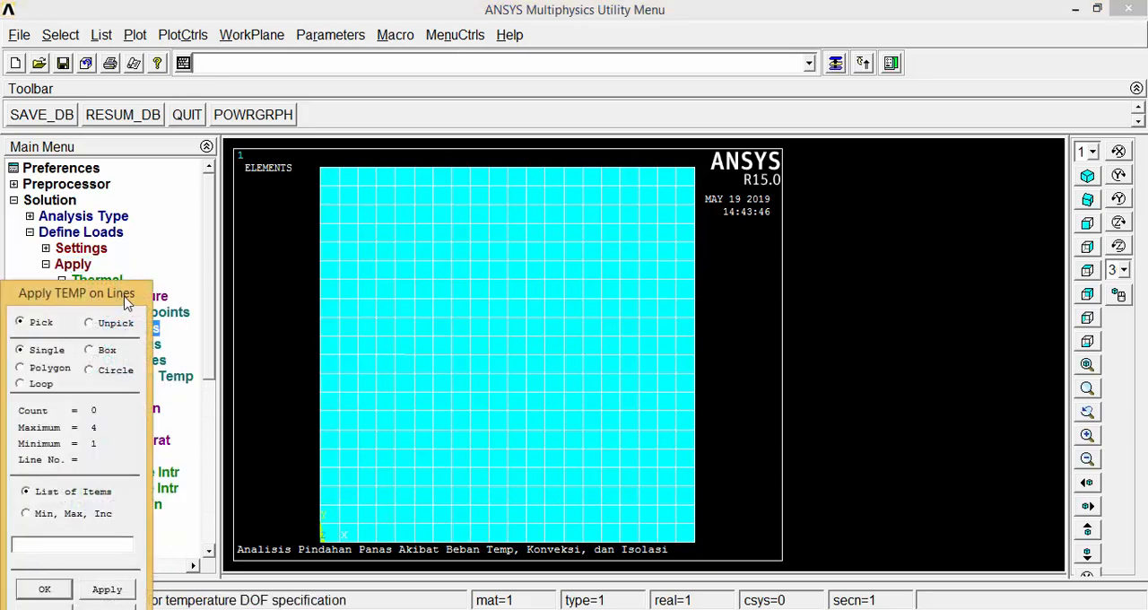
{"action": "left_click_drag", "start_coordinate": [125, 296], "coordinate": [167, 162]}
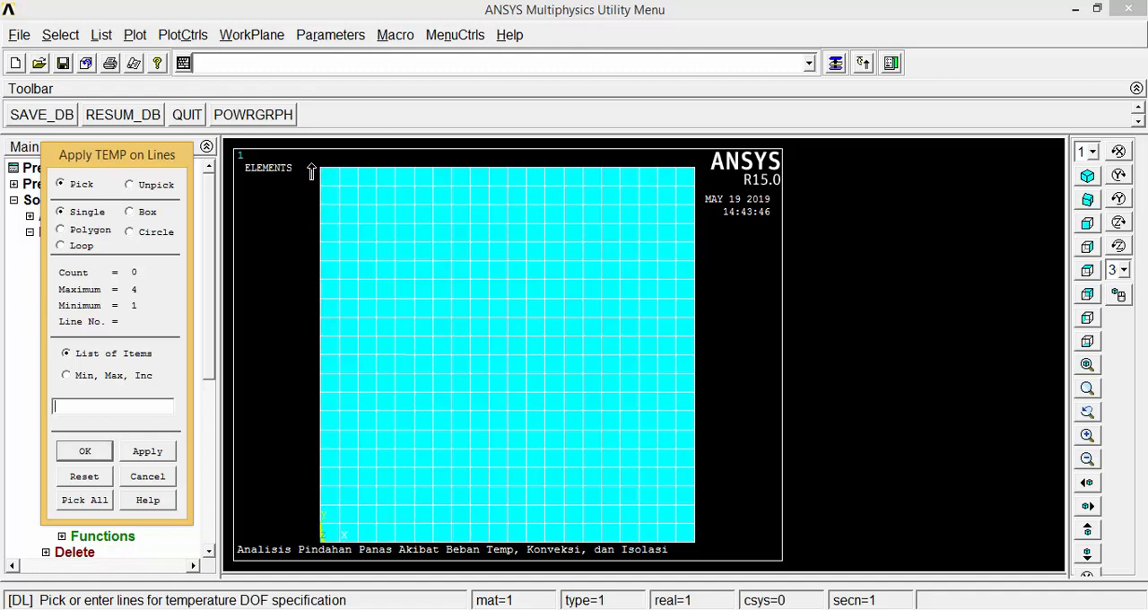
{"action": "left_click", "coordinate": [345, 170]}
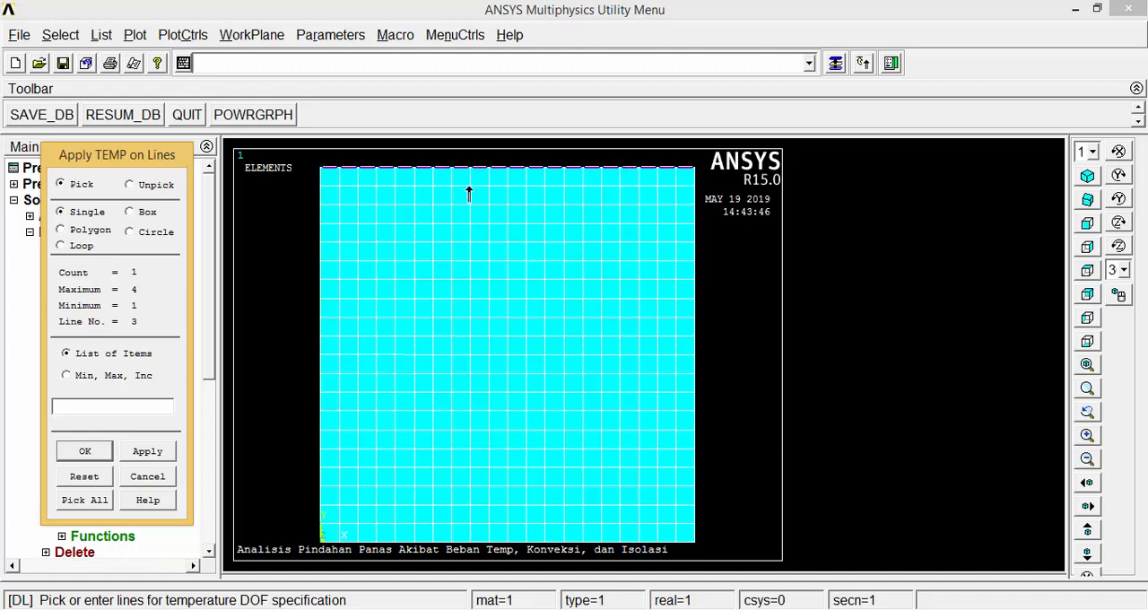
{"action": "left_click", "coordinate": [93, 451]}
{"action": "left_click", "coordinate": [660, 215]}
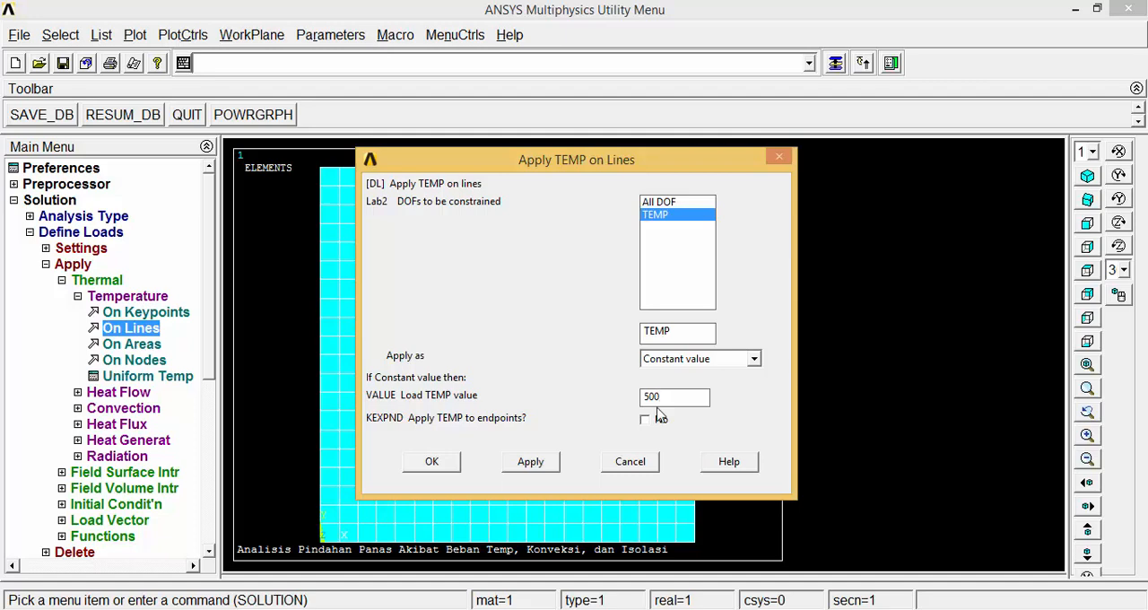
{"action": "left_click", "coordinate": [438, 464]}
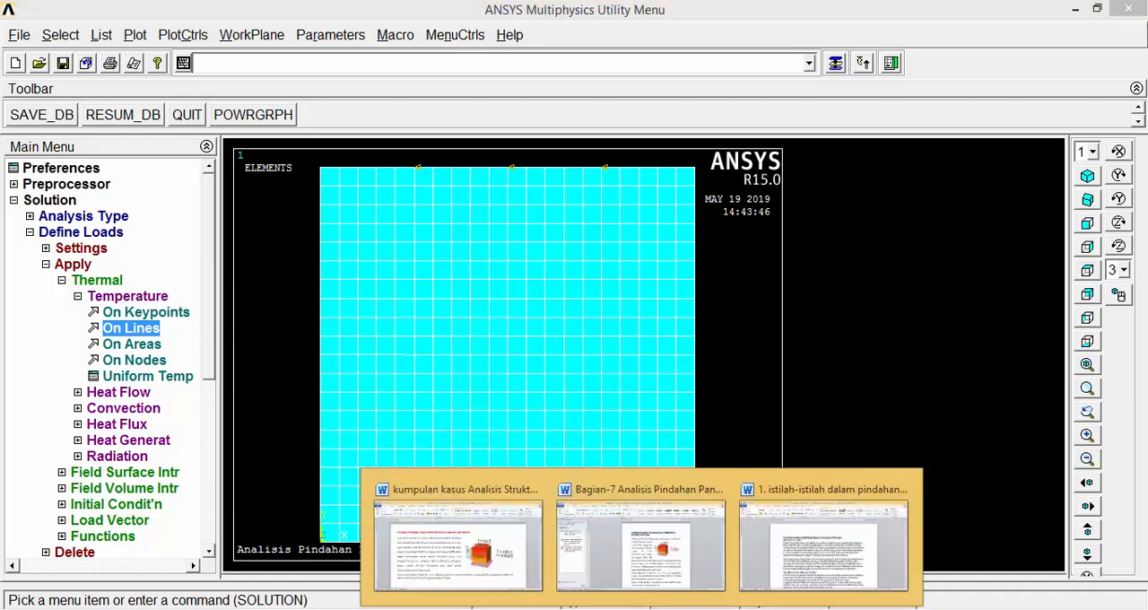
Check the load values in the Word case description and, back in ANSYS, apply a constant TEMP load of 100 to the plate's left edge line.
{"action": "left_click", "coordinate": [518, 489]}
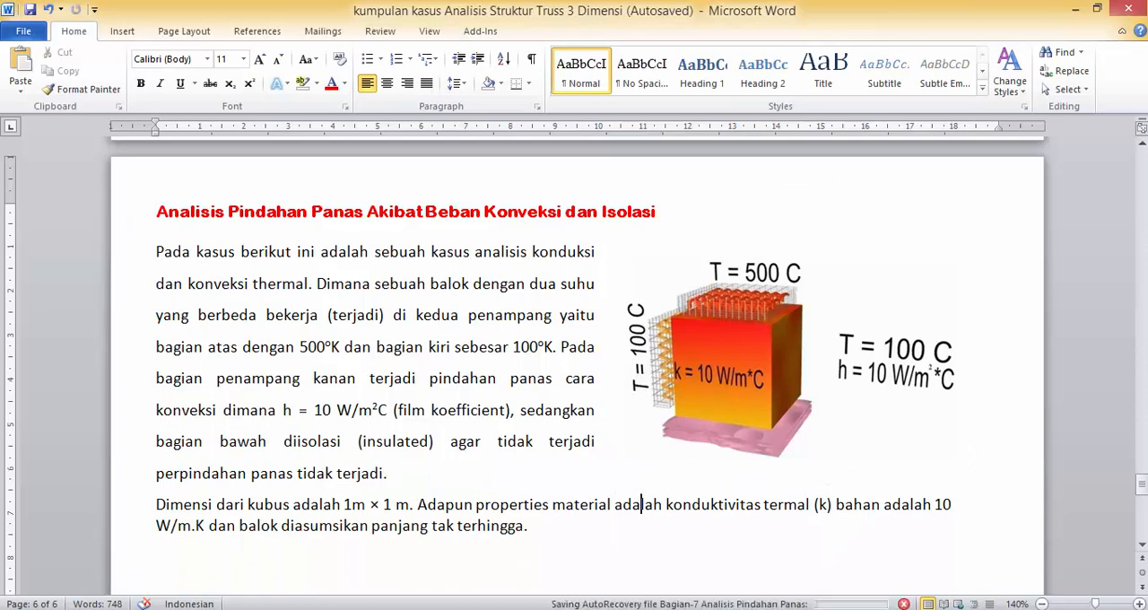
{"action": "mouse_move", "coordinate": [641, 609]}
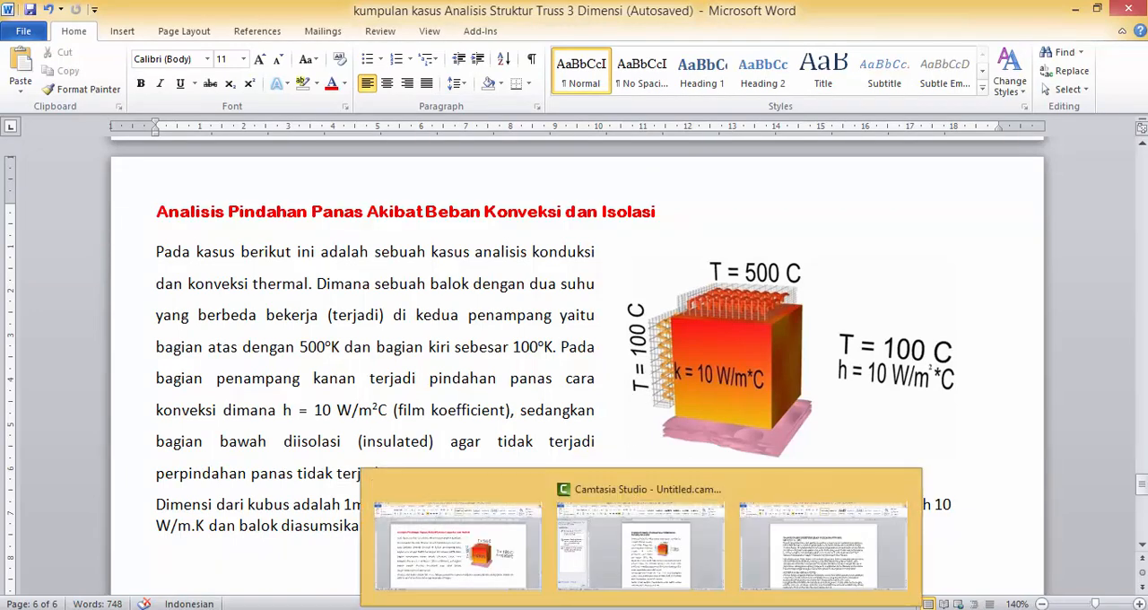
{"action": "mouse_move", "coordinate": [467, 608]}
{"action": "left_click", "coordinate": [545, 547]}
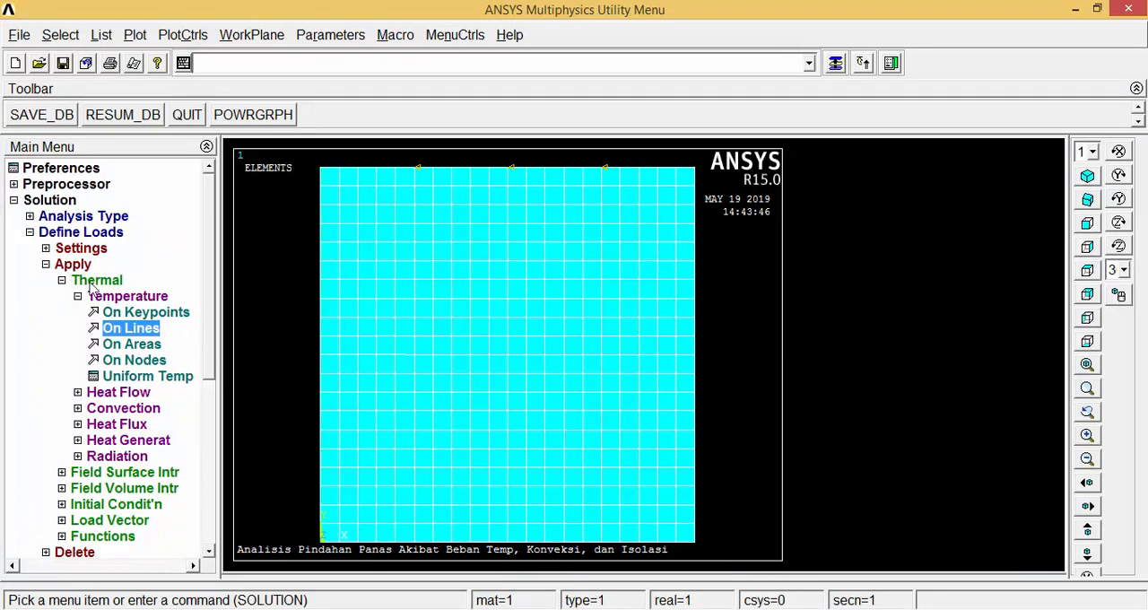
{"action": "left_click", "coordinate": [131, 328]}
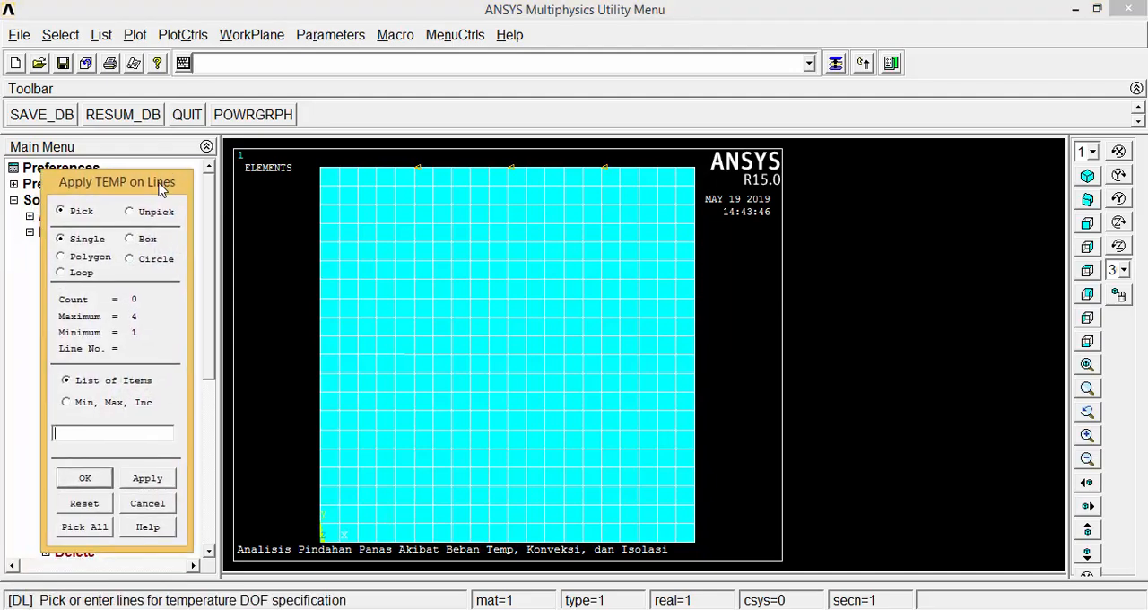
{"action": "left_click", "coordinate": [87, 477]}
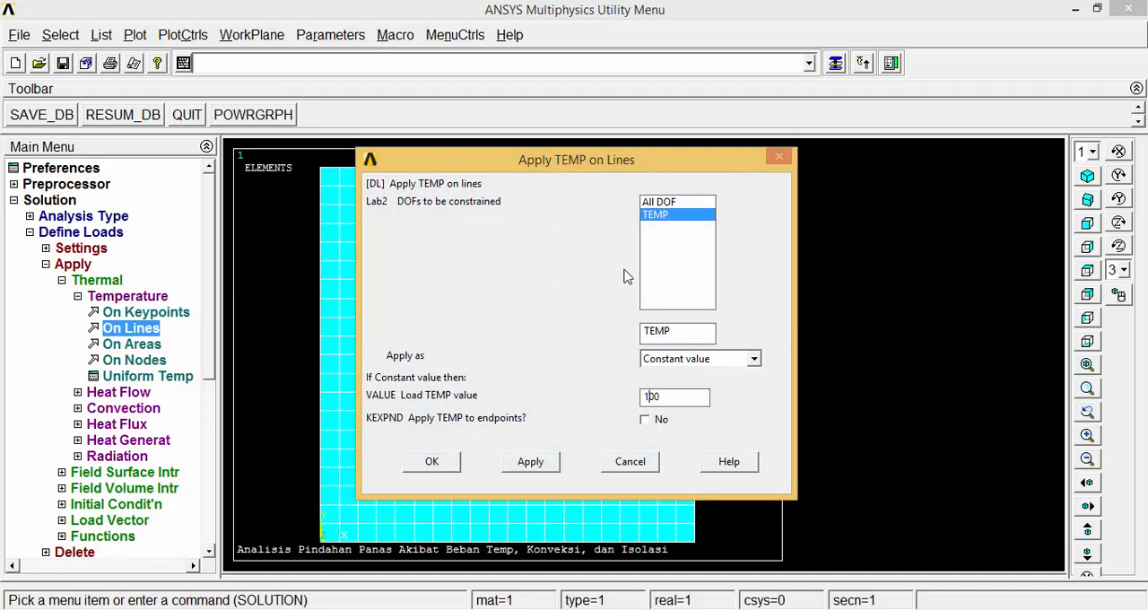
{"action": "left_click", "coordinate": [434, 466]}
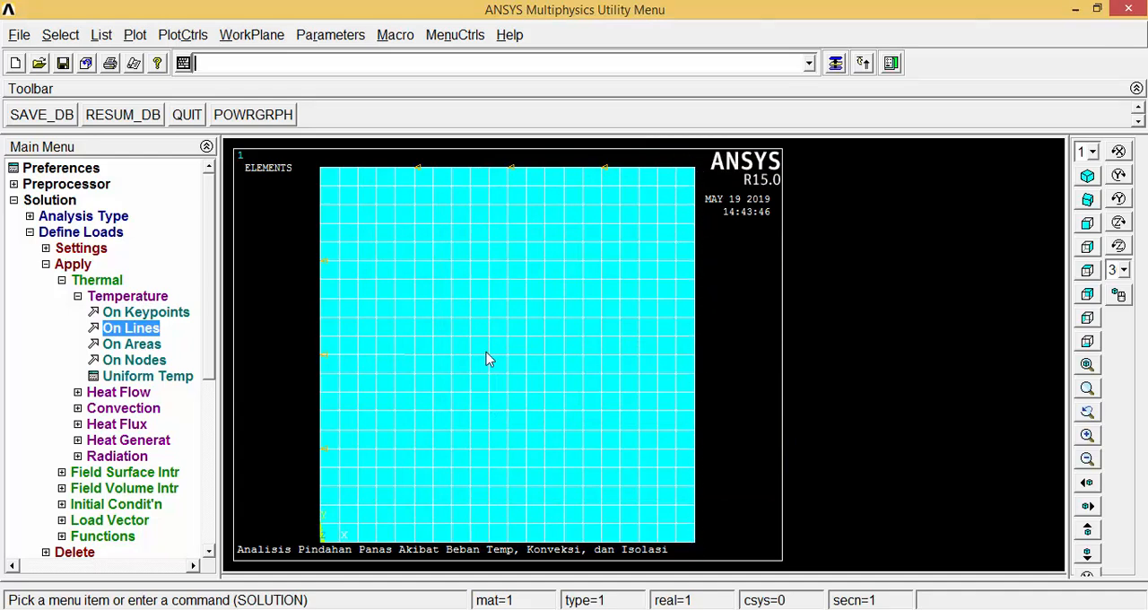
{"action": "left_click", "coordinate": [78, 297]}
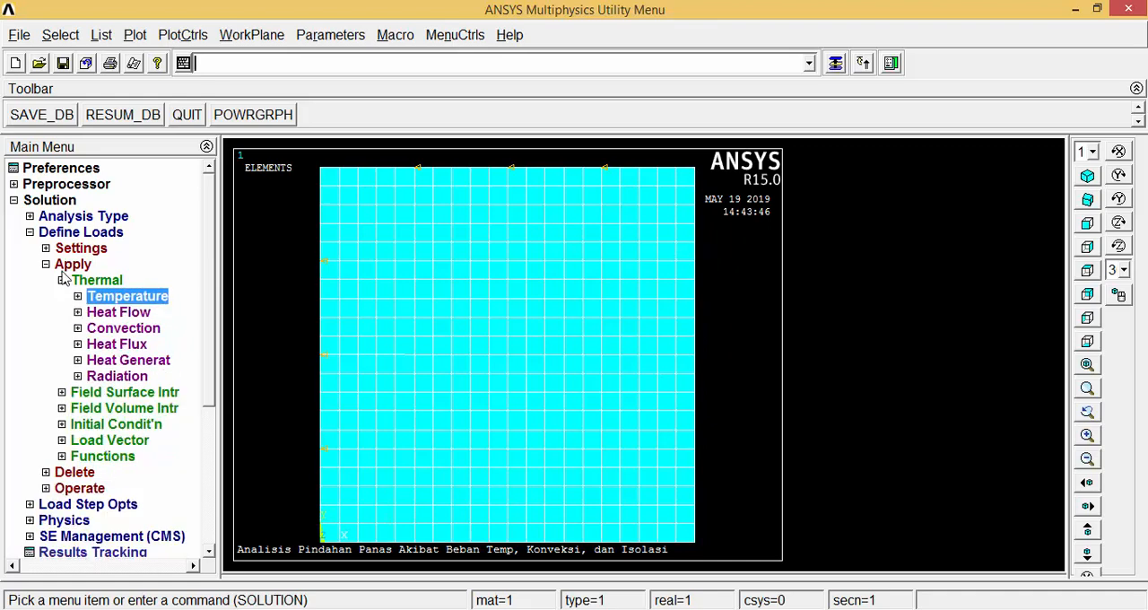
Apply convection to the plate's right edge line with film coefficient 10 and bulk temperature 100.
{"action": "left_click", "coordinate": [103, 330]}
{"action": "left_click", "coordinate": [105, 344]}
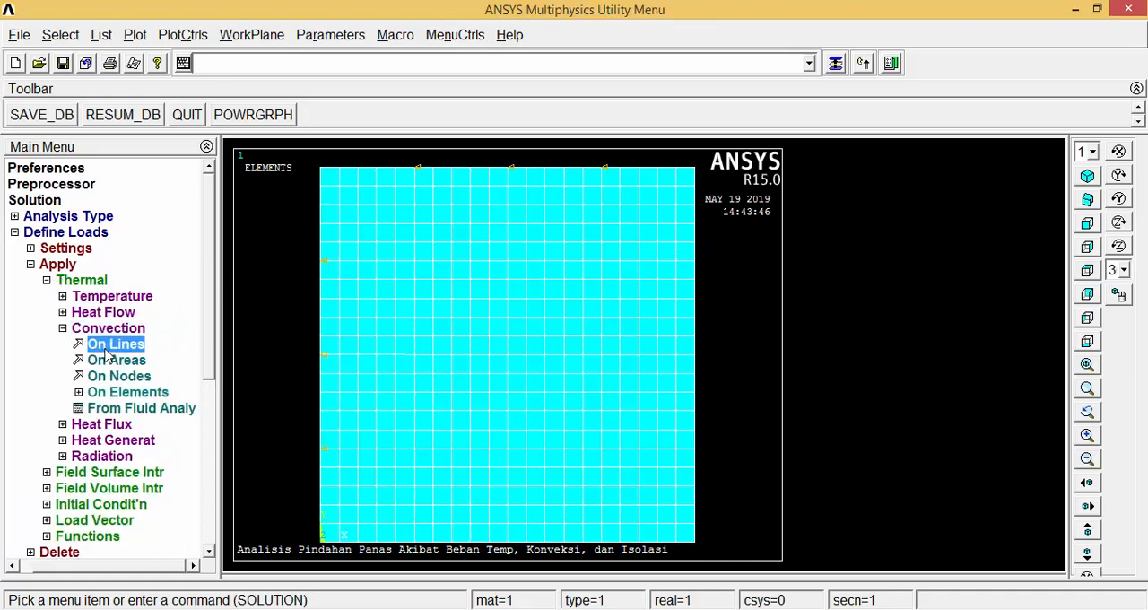
{"action": "left_click_drag", "start_coordinate": [112, 300], "coordinate": [152, 178]}
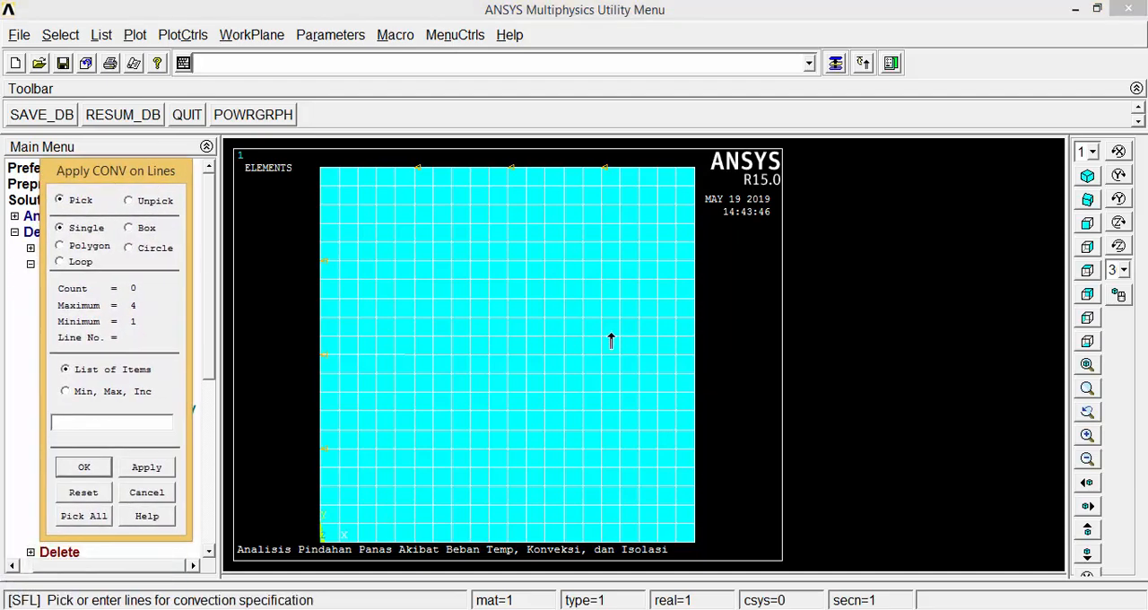
{"action": "left_click", "coordinate": [692, 314]}
{"action": "left_click", "coordinate": [105, 470]}
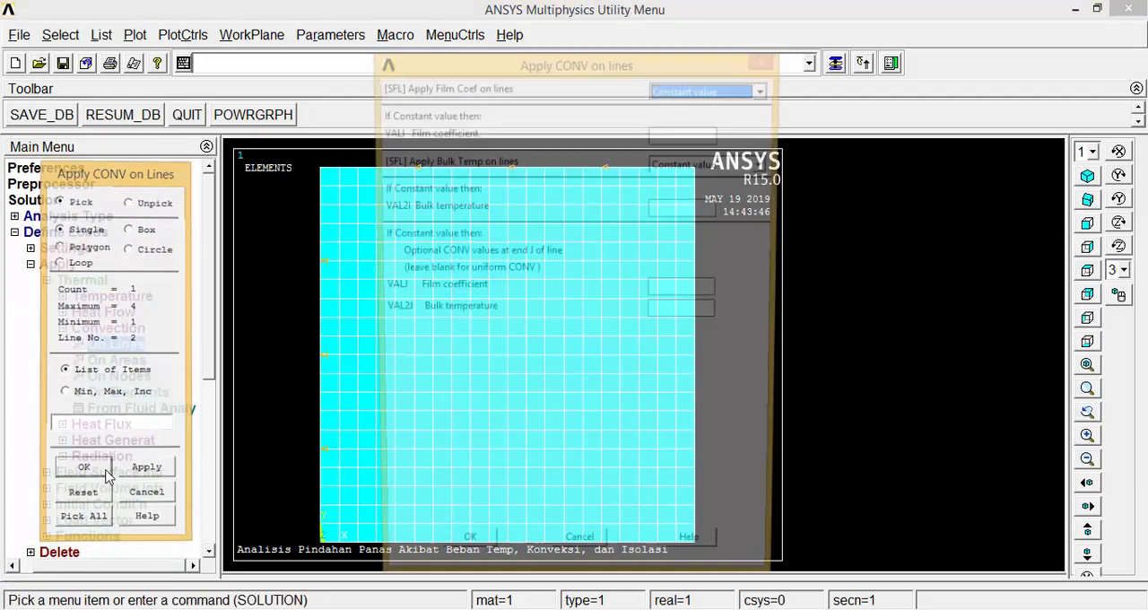
{"action": "left_click", "coordinate": [686, 134]}
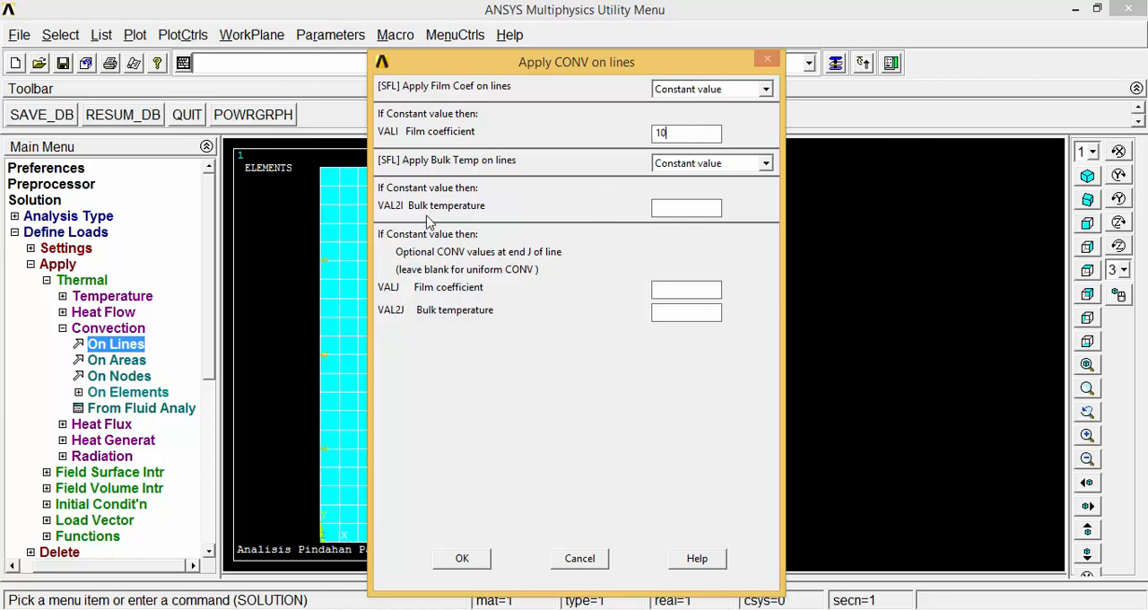
{"action": "left_click", "coordinate": [672, 207]}
{"action": "left_click_drag", "start_coordinate": [668, 67], "coordinate": [511, 70]}
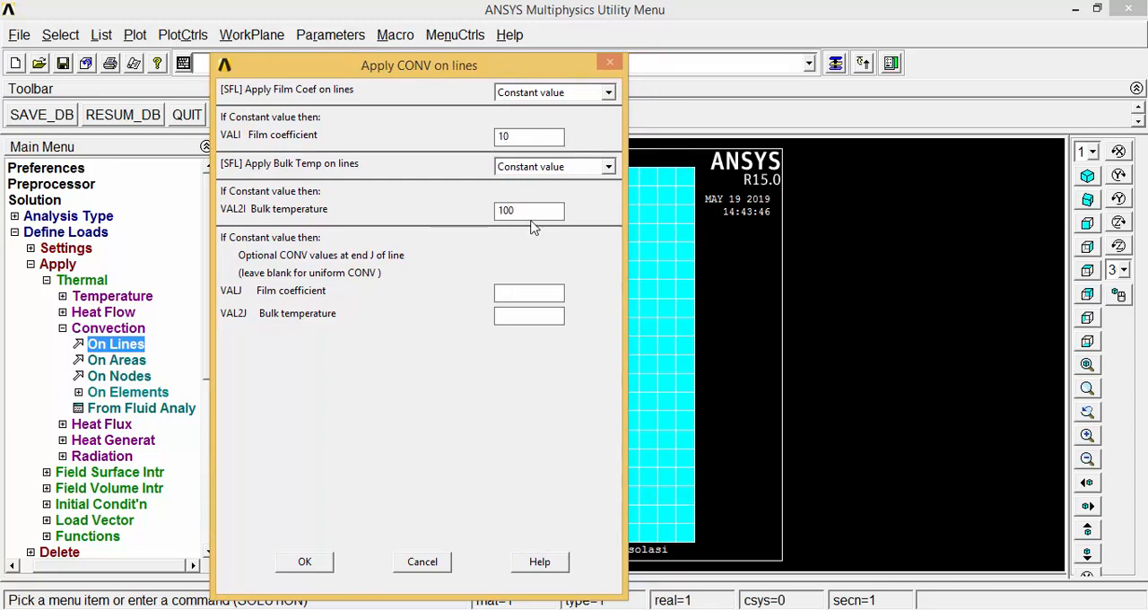
{"action": "left_click", "coordinate": [303, 559]}
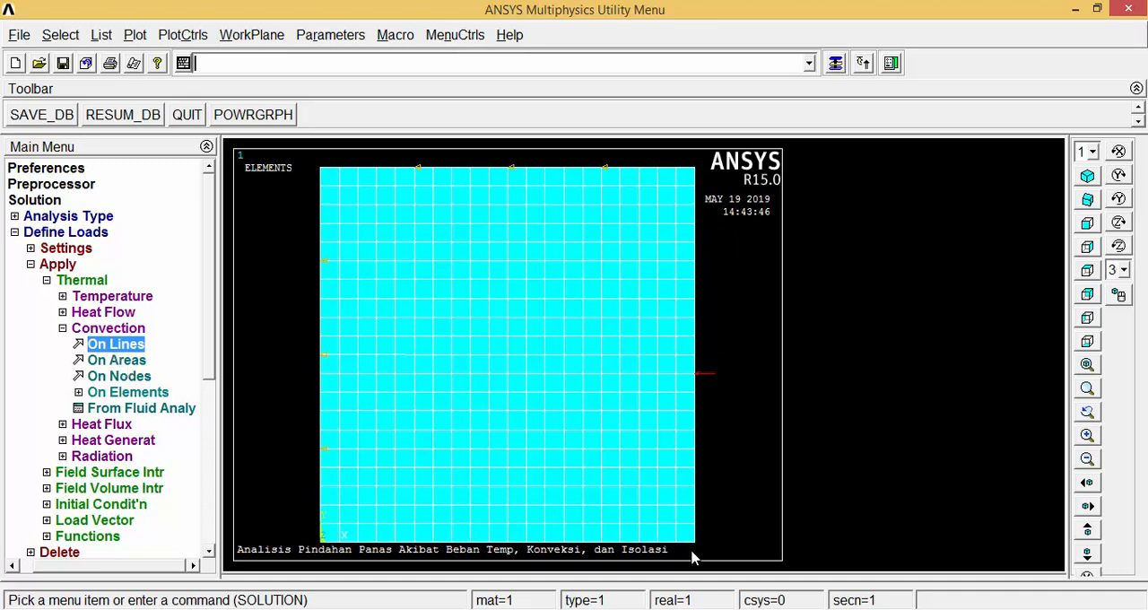
{"action": "left_click", "coordinate": [76, 328]}
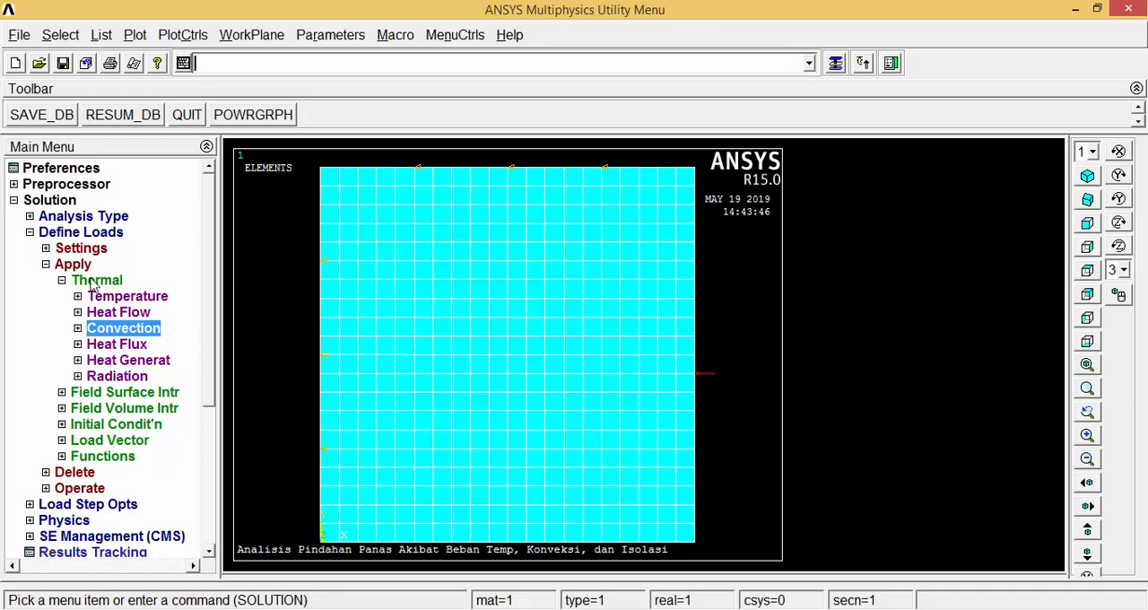
Apply convection with a constant film coefficient of 0 to the plate's bottom edge line to model insulation.
{"action": "left_click", "coordinate": [119, 332]}
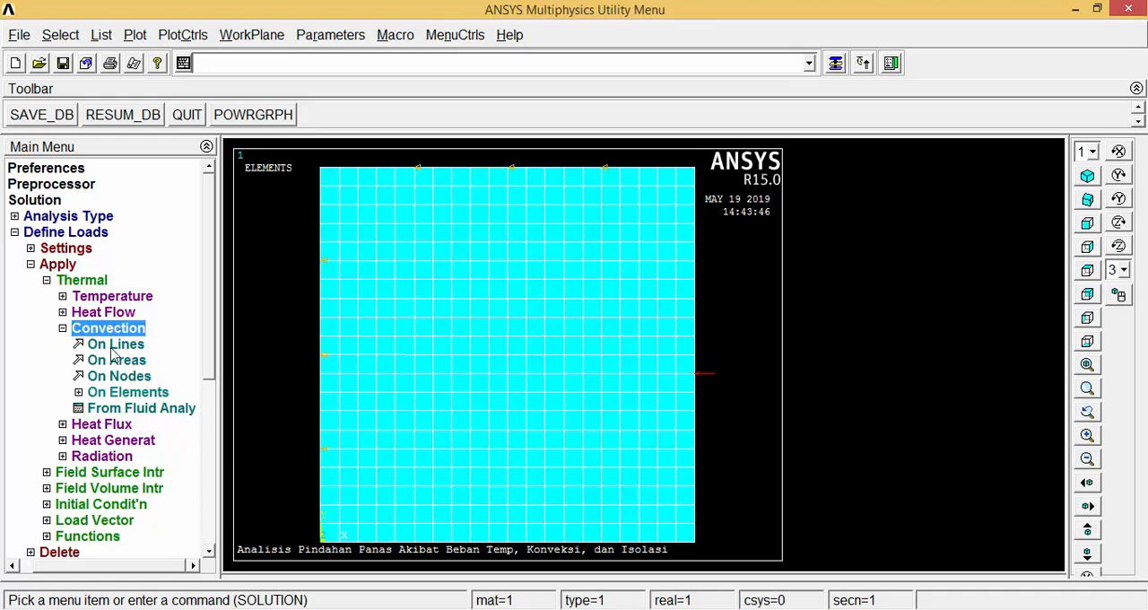
{"action": "left_click", "coordinate": [114, 345]}
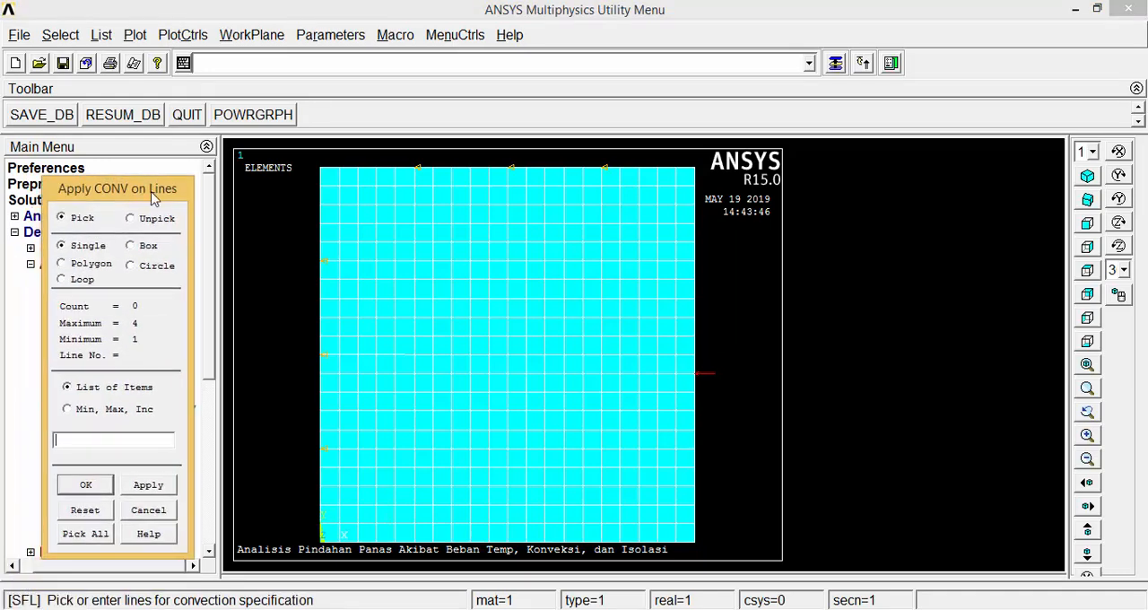
{"action": "left_click", "coordinate": [441, 541]}
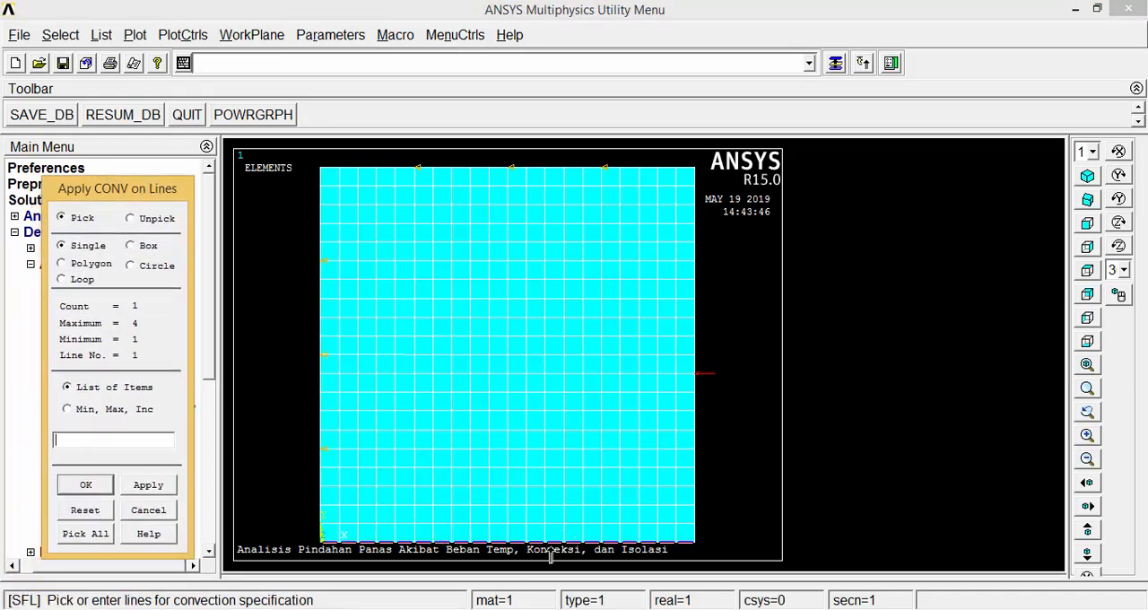
{"action": "left_click", "coordinate": [85, 484]}
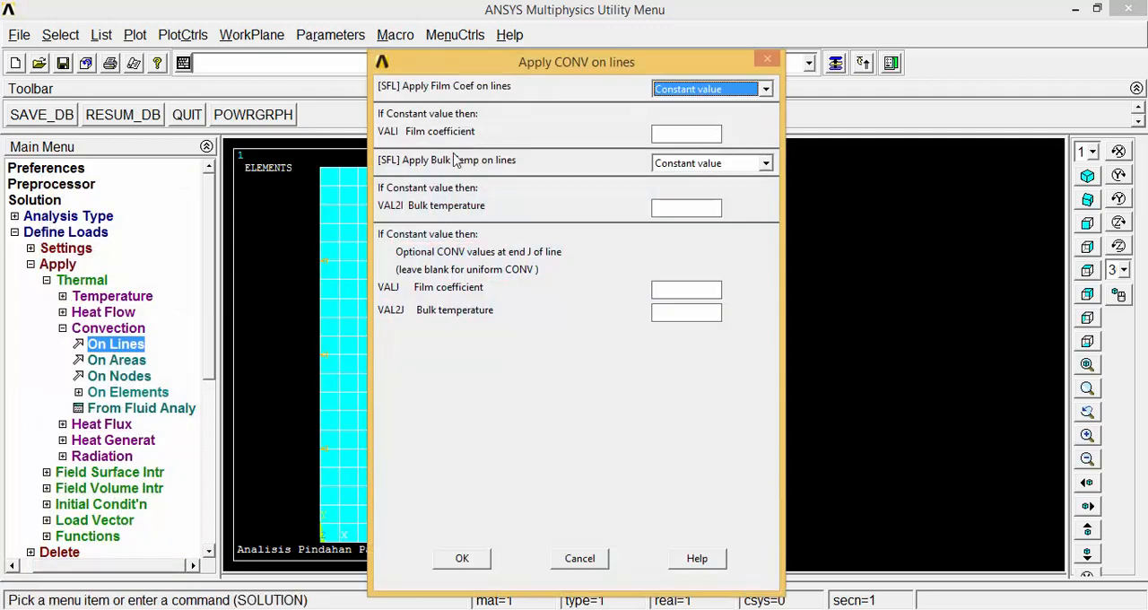
{"action": "left_click", "coordinate": [668, 134]}
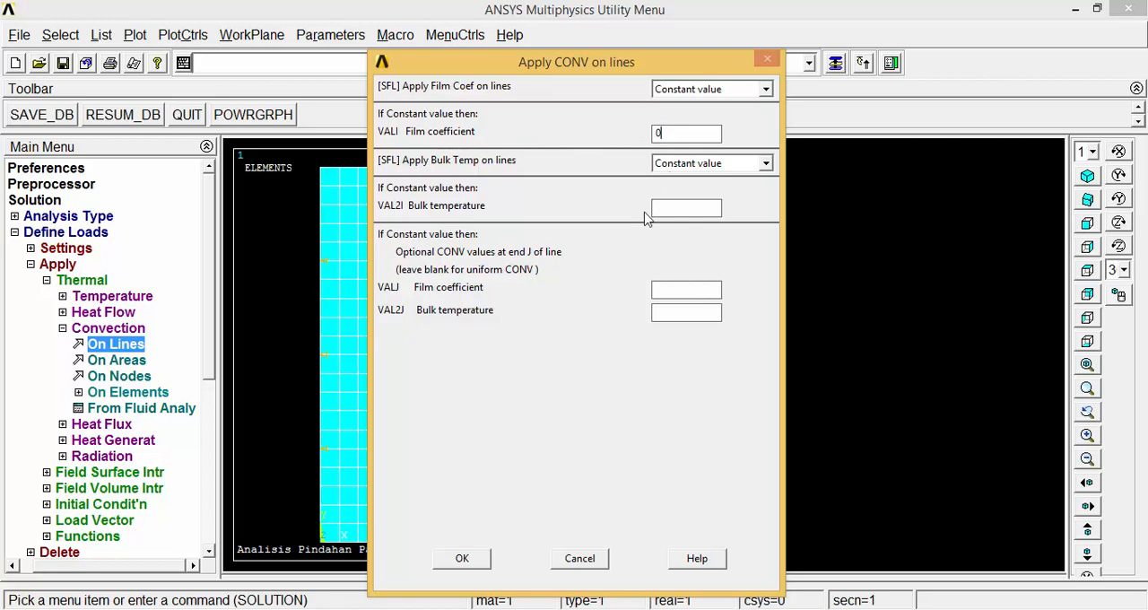
{"action": "left_click", "coordinate": [462, 558]}
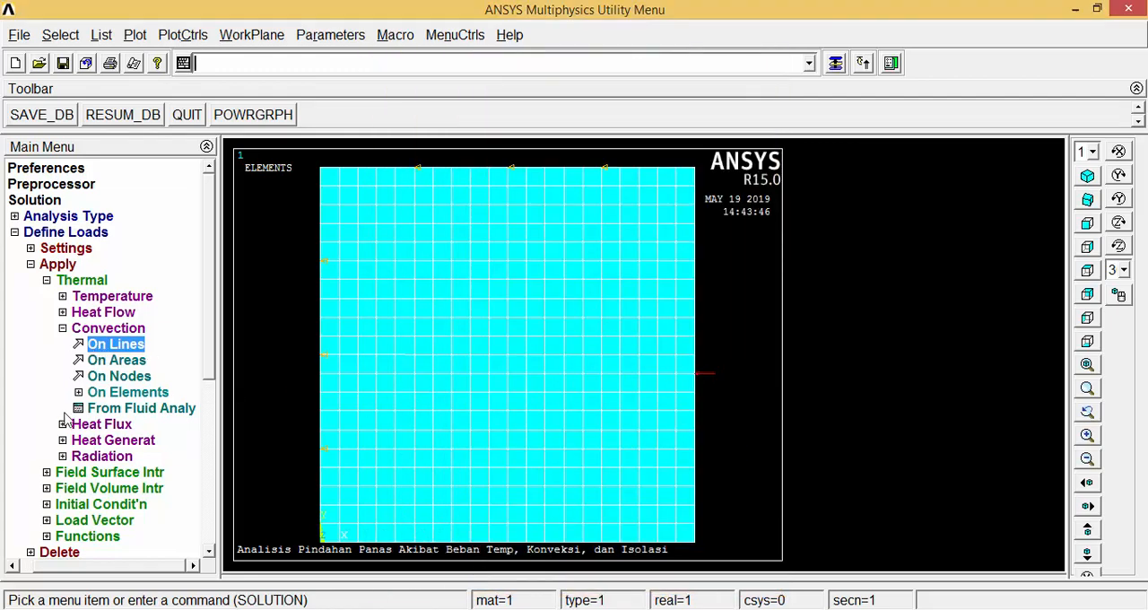
Solve the current load step and close the solution note and status listing.
{"action": "left_click", "coordinate": [64, 330]}
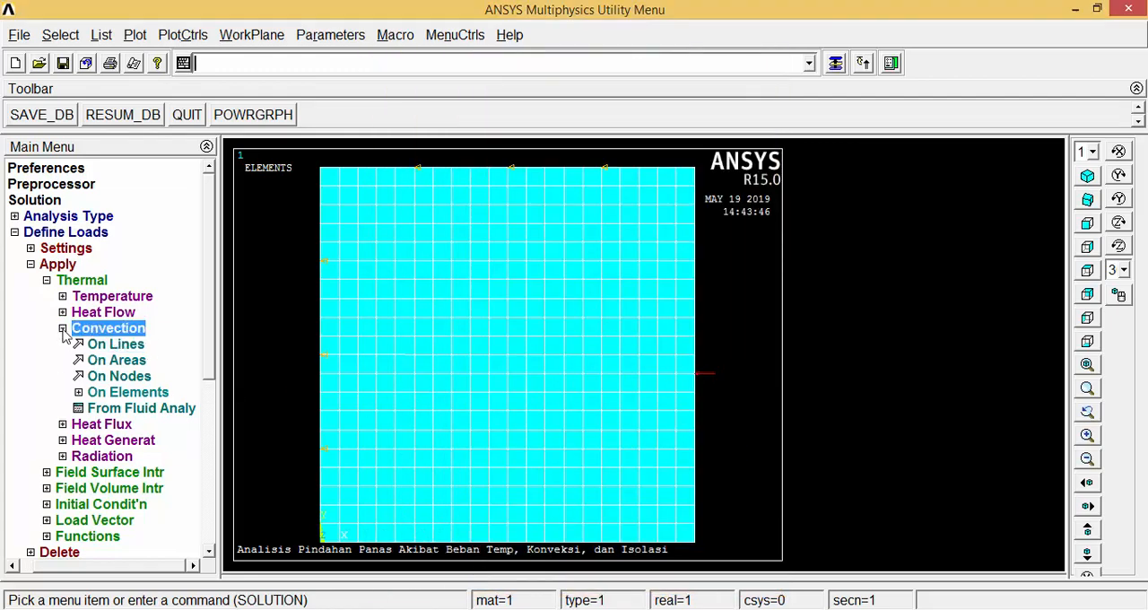
{"action": "left_click", "coordinate": [61, 279]}
{"action": "left_click", "coordinate": [47, 265]}
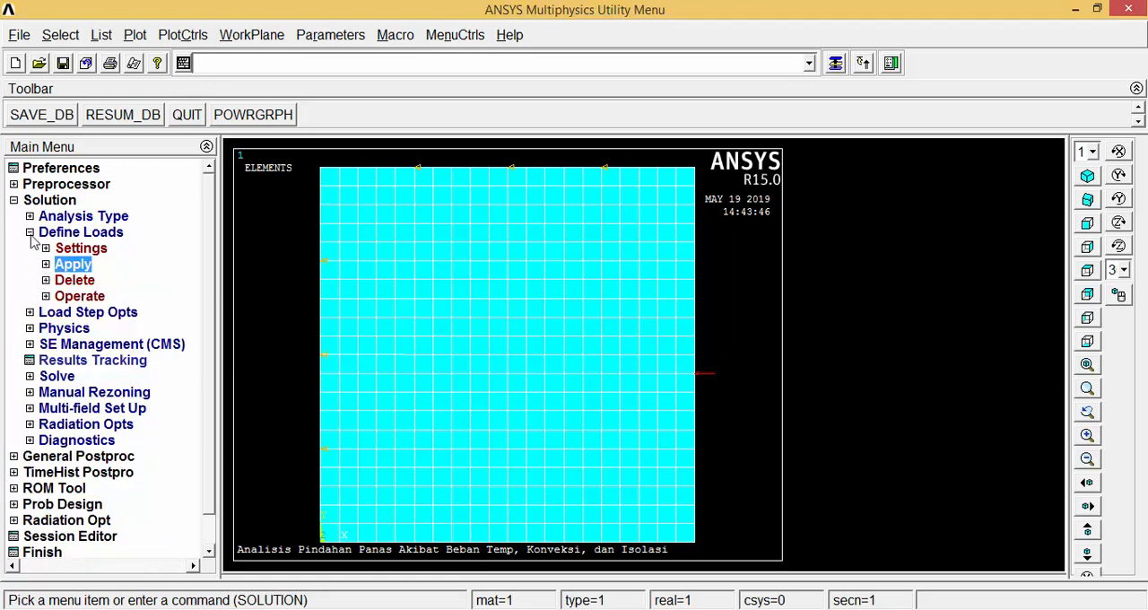
{"action": "left_click", "coordinate": [30, 234]}
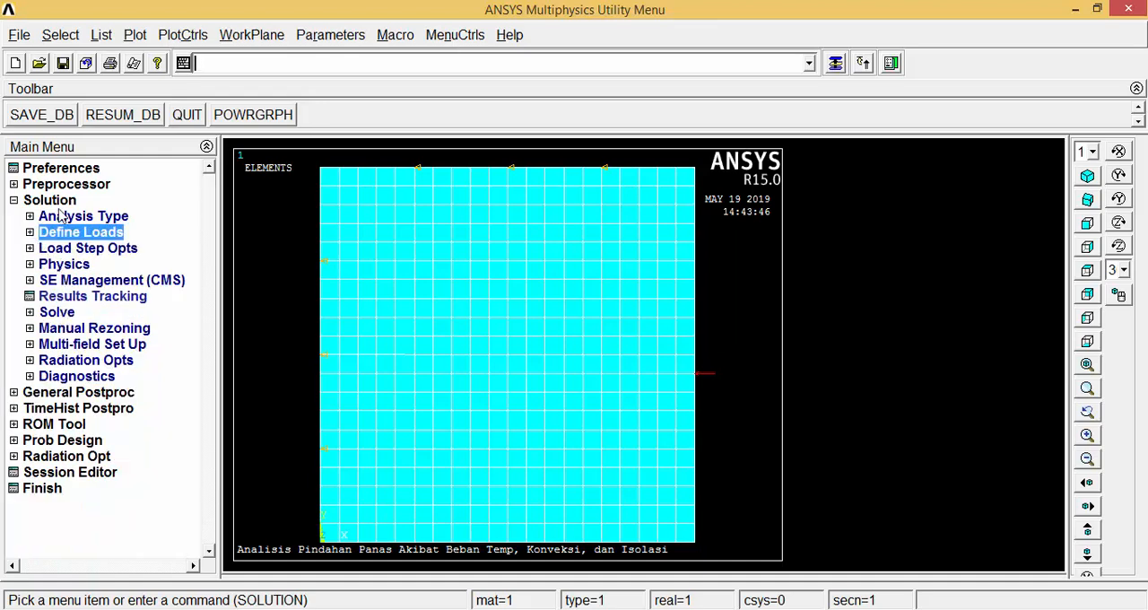
{"action": "left_click", "coordinate": [70, 313]}
{"action": "left_click", "coordinate": [85, 329]}
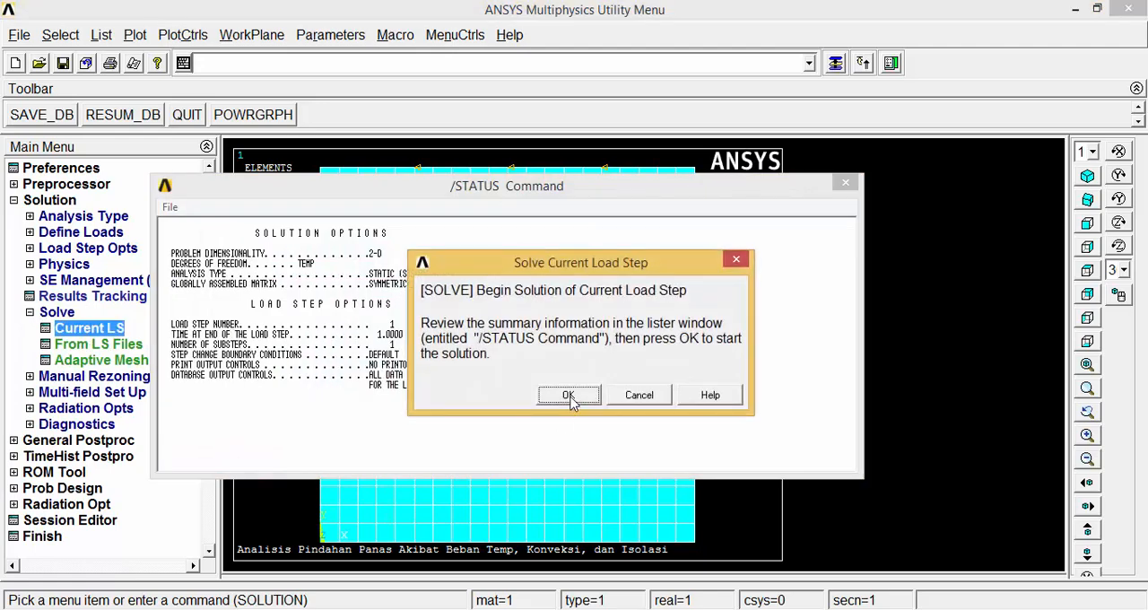
{"action": "left_click", "coordinate": [569, 397]}
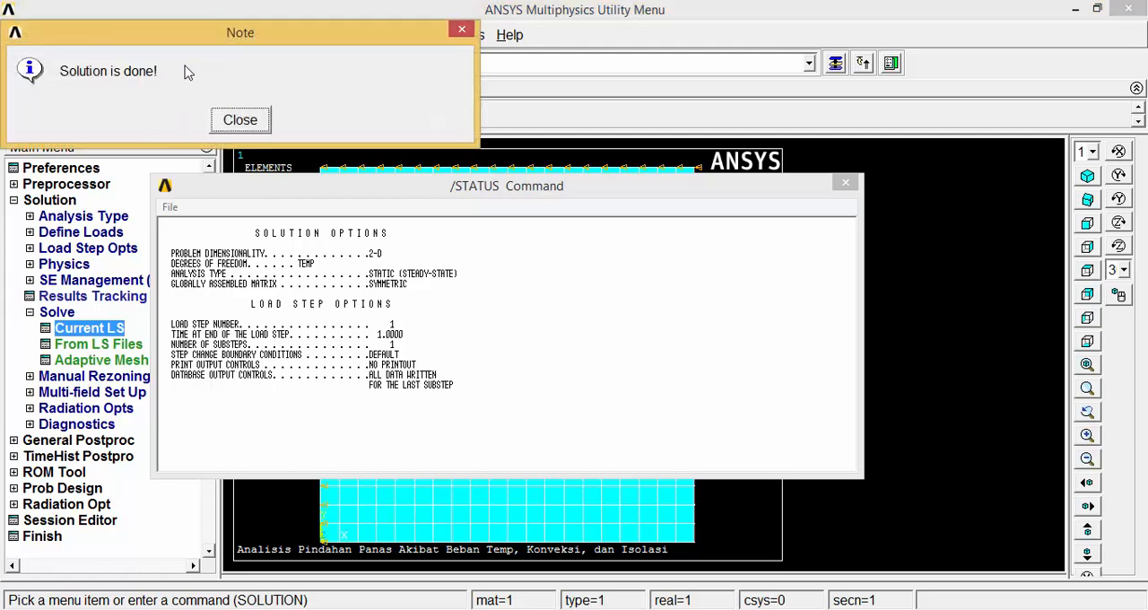
{"action": "left_click_drag", "start_coordinate": [192, 36], "coordinate": [500, 329]}
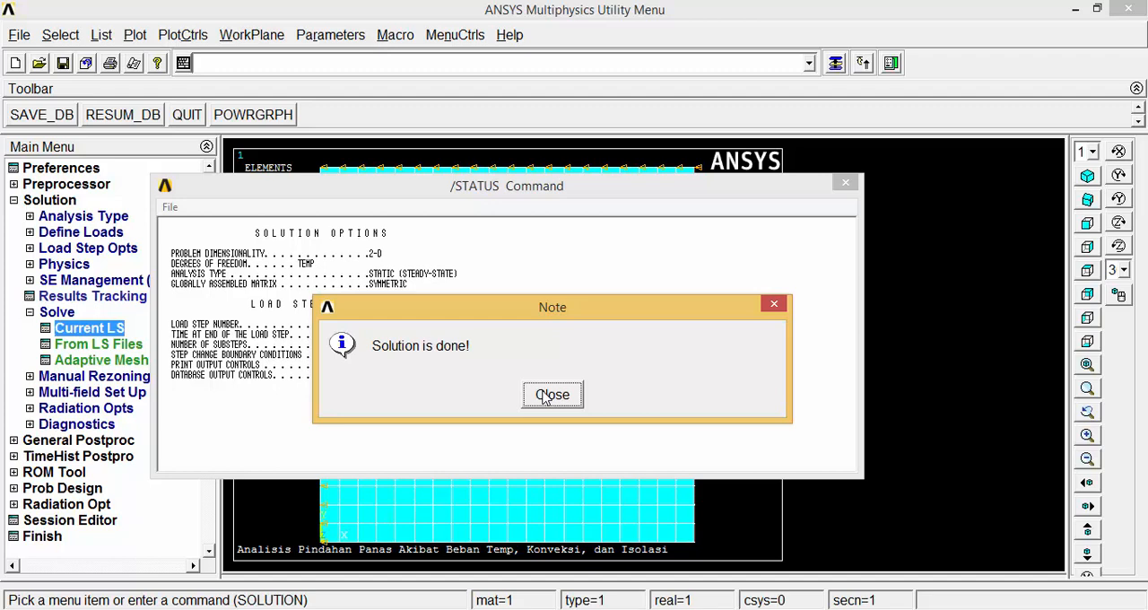
{"action": "left_click", "coordinate": [566, 397]}
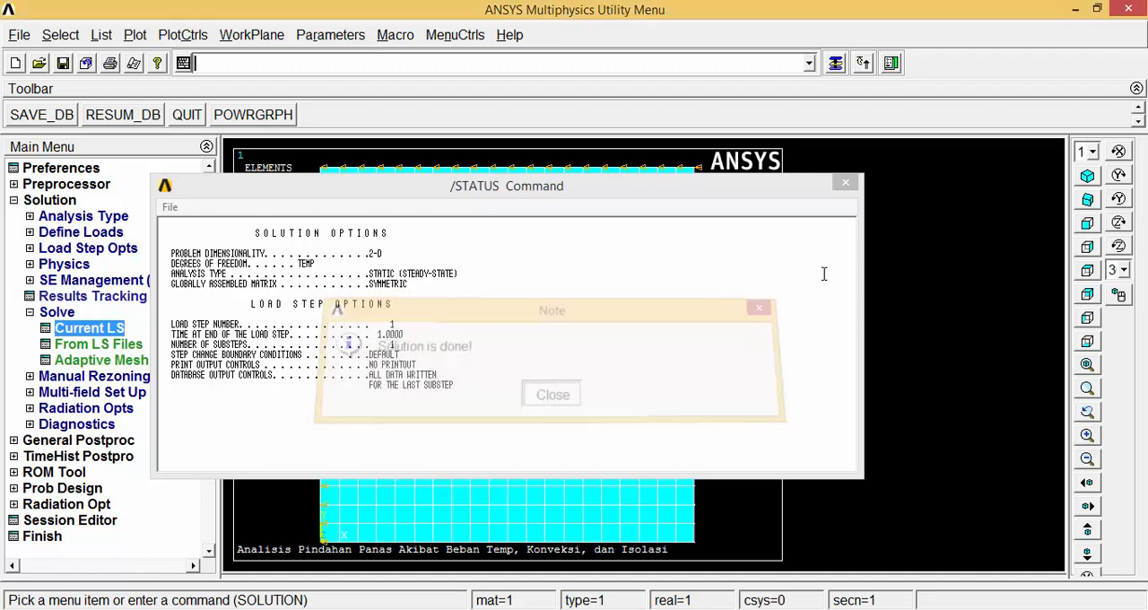
{"action": "left_click", "coordinate": [843, 186]}
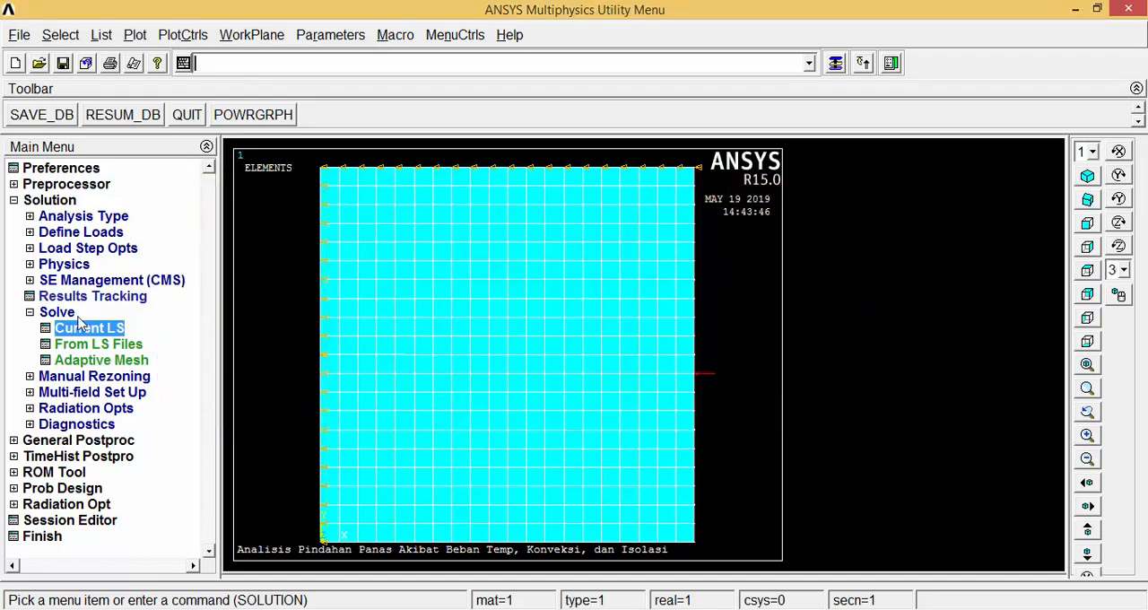
Plot the nodal temperature from the DOF solution as a contour on the plate.
{"action": "left_click", "coordinate": [30, 312]}
{"action": "left_click", "coordinate": [13, 200]}
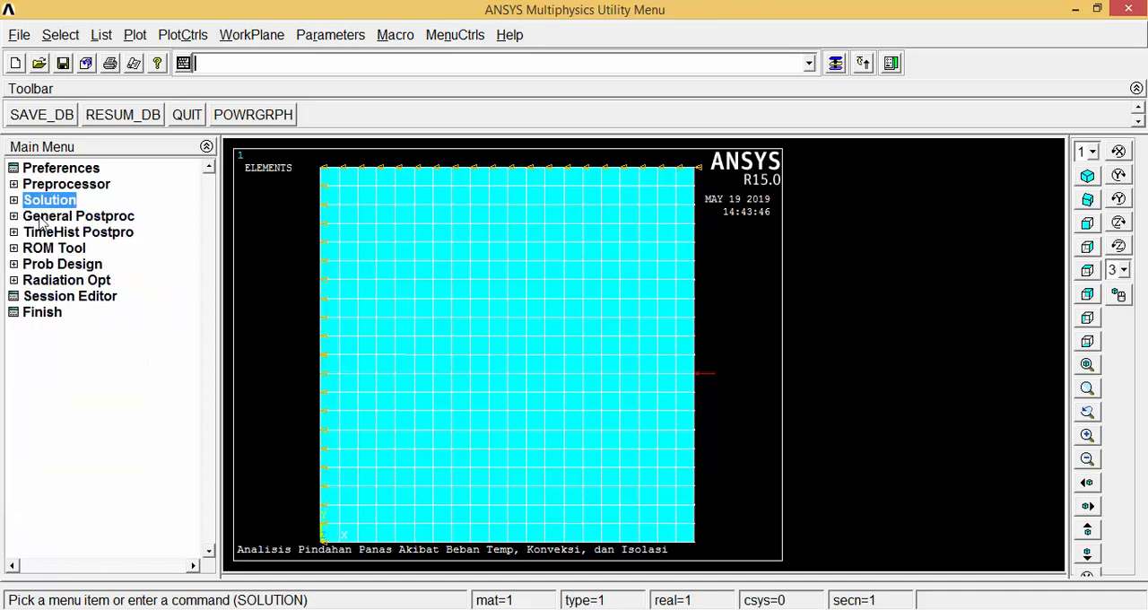
{"action": "left_click", "coordinate": [42, 218]}
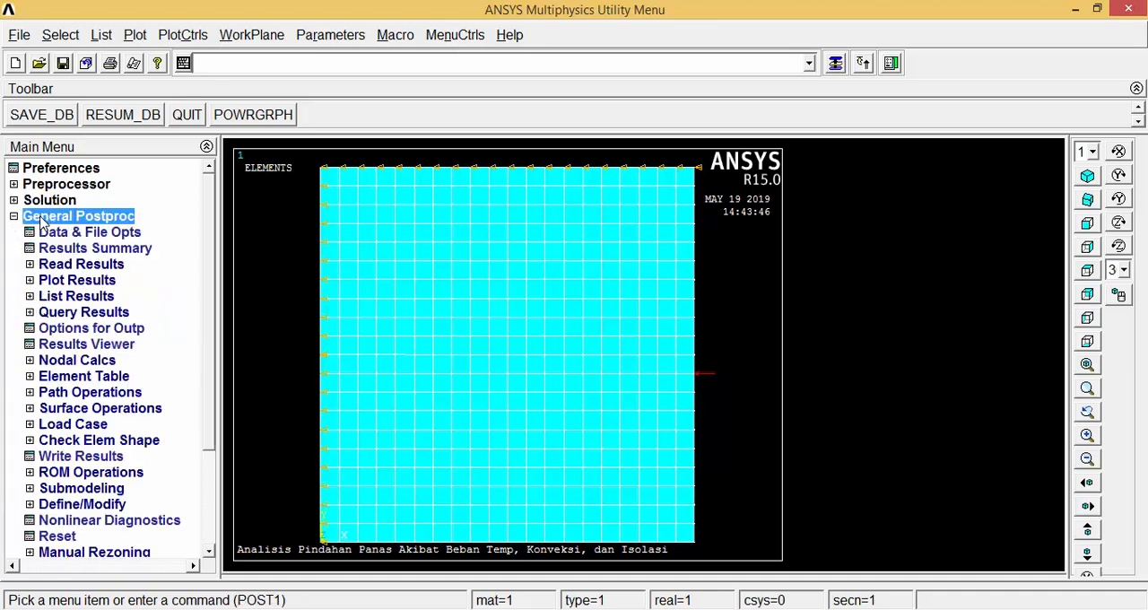
{"action": "left_click", "coordinate": [88, 281]}
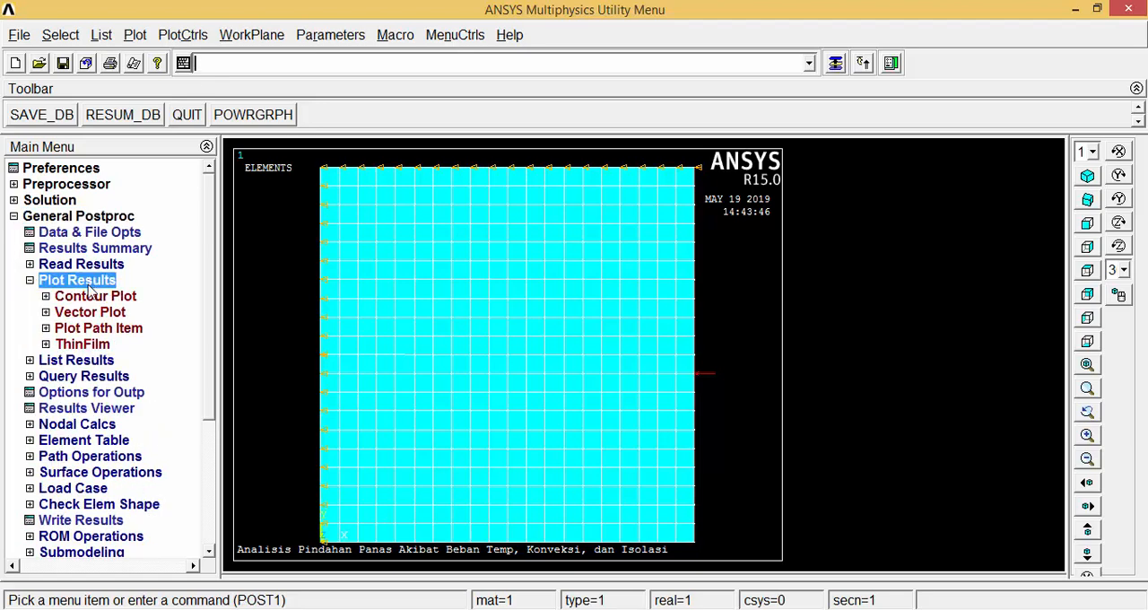
{"action": "left_click", "coordinate": [93, 300]}
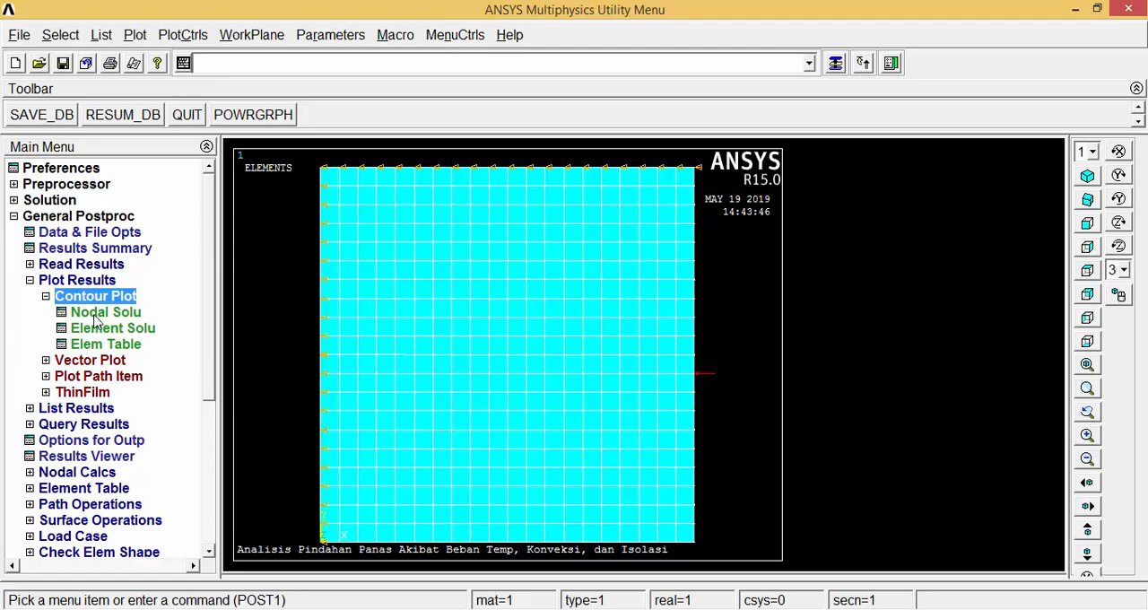
{"action": "left_click", "coordinate": [96, 314]}
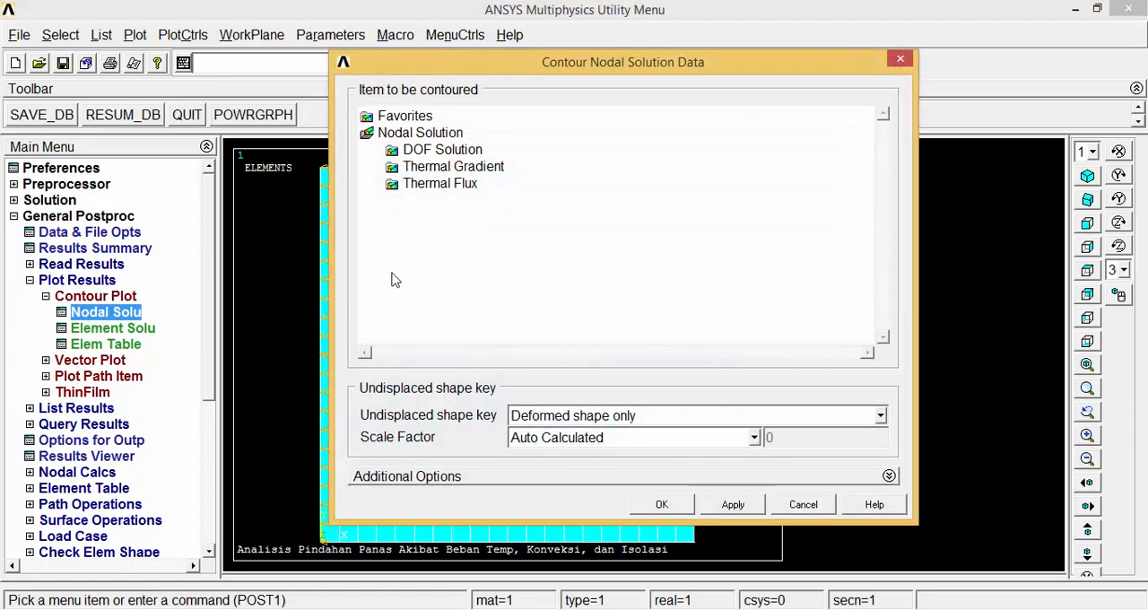
{"action": "left_click", "coordinate": [422, 152]}
{"action": "double_click", "coordinate": [422, 152]}
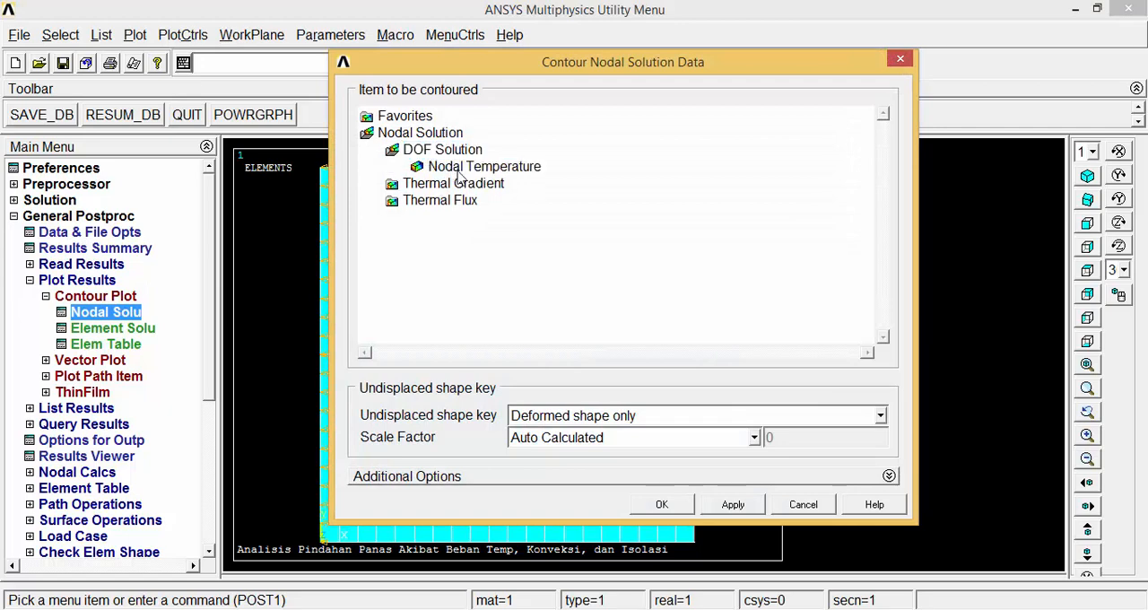
{"action": "left_click", "coordinate": [457, 168]}
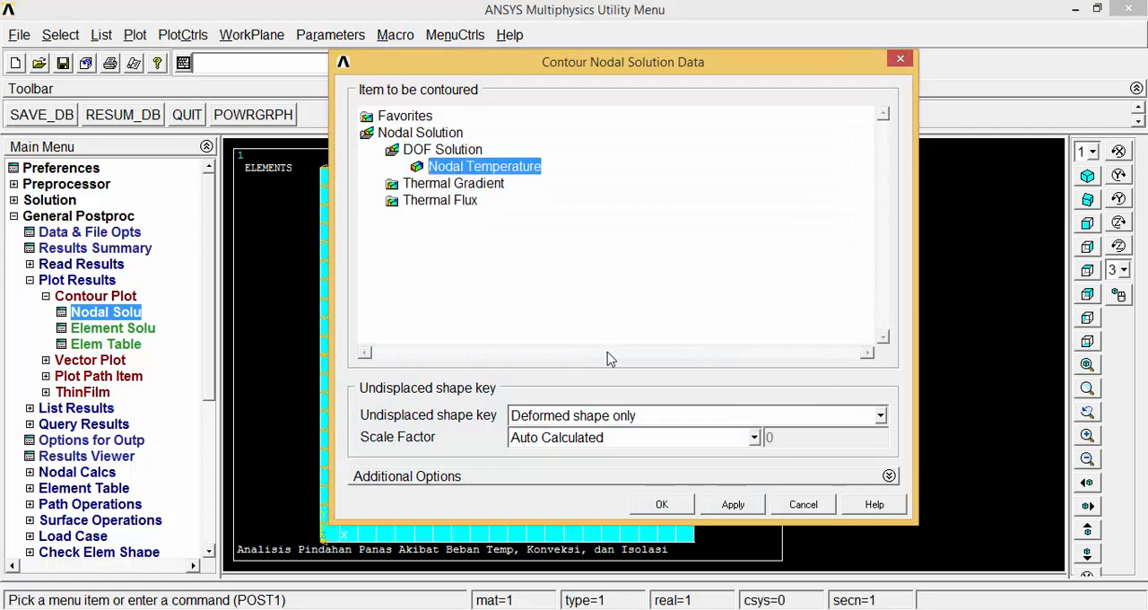
{"action": "left_click", "coordinate": [662, 504]}
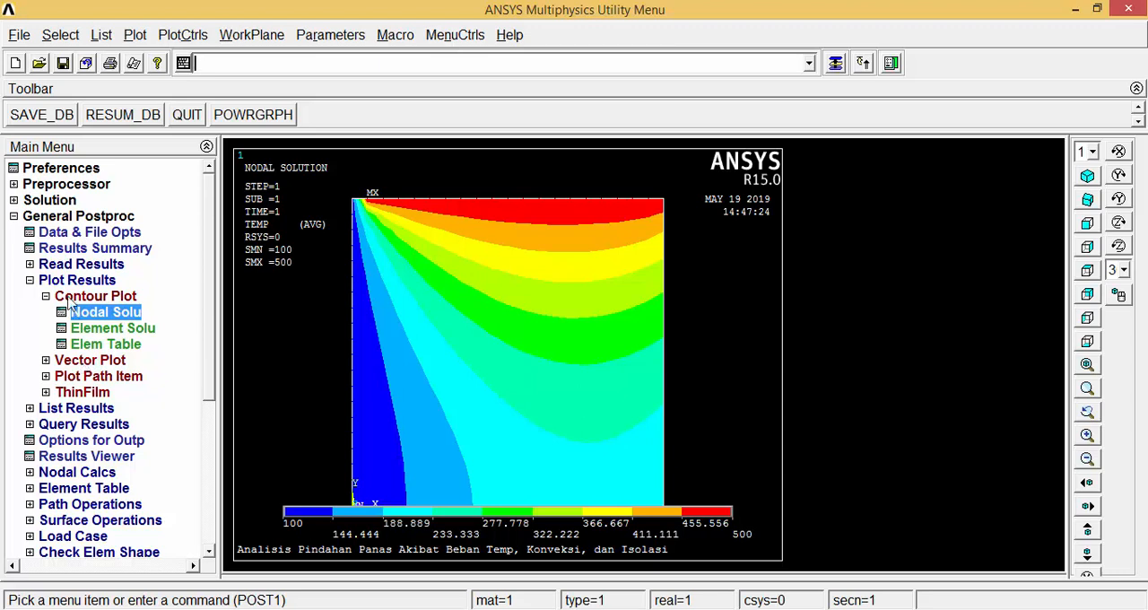
Create a predefined vector plot of thermal flux TF in vector mode at the element centroids.
{"action": "left_click", "coordinate": [79, 360]}
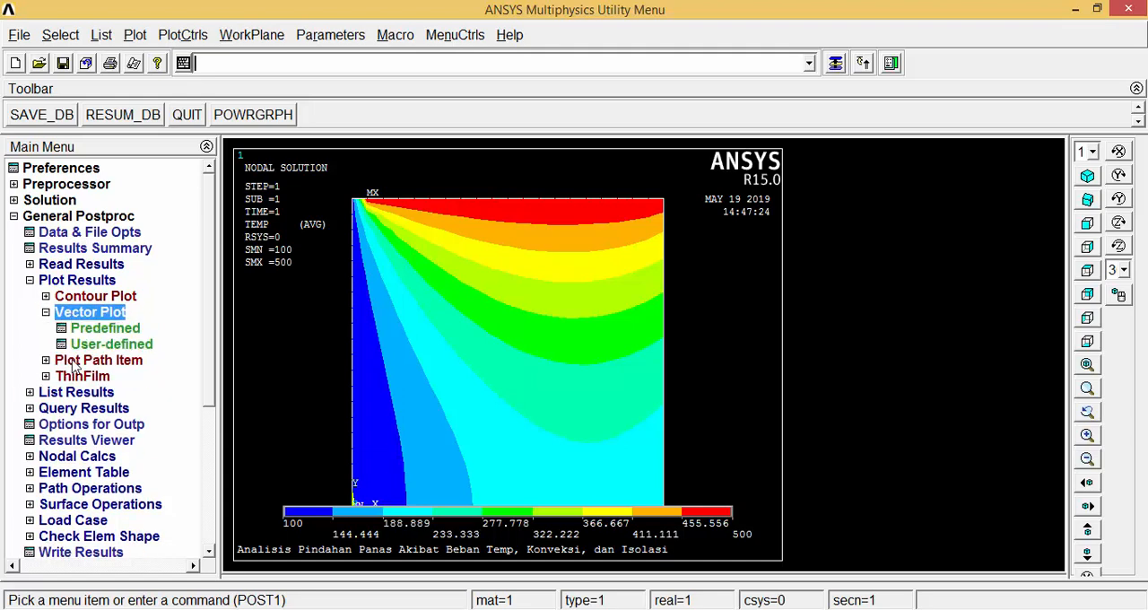
{"action": "left_click", "coordinate": [99, 329]}
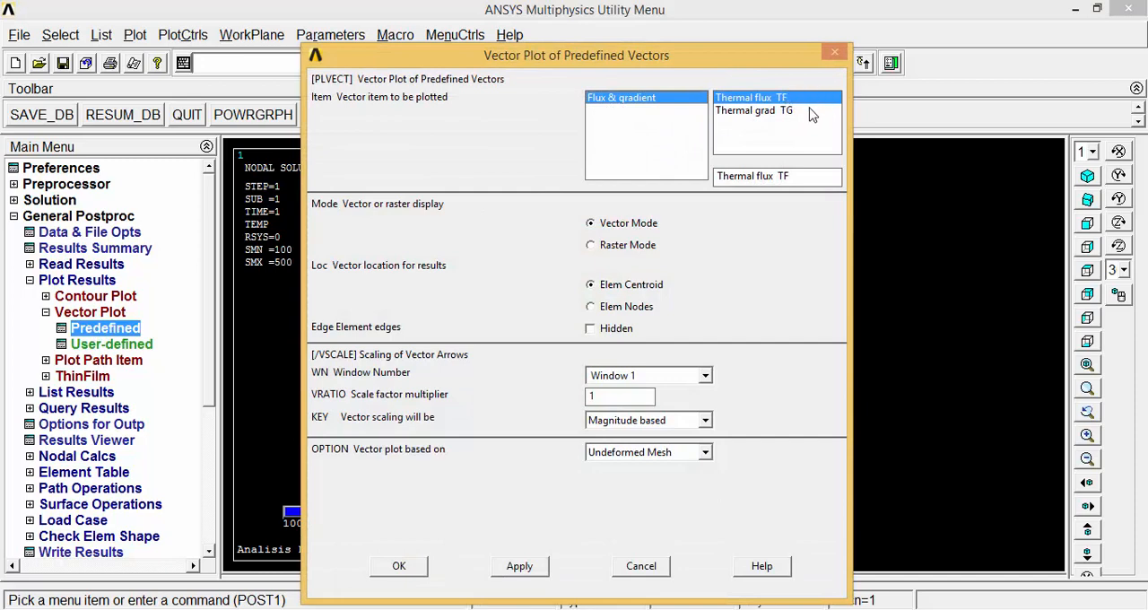
{"action": "left_click", "coordinate": [399, 566]}
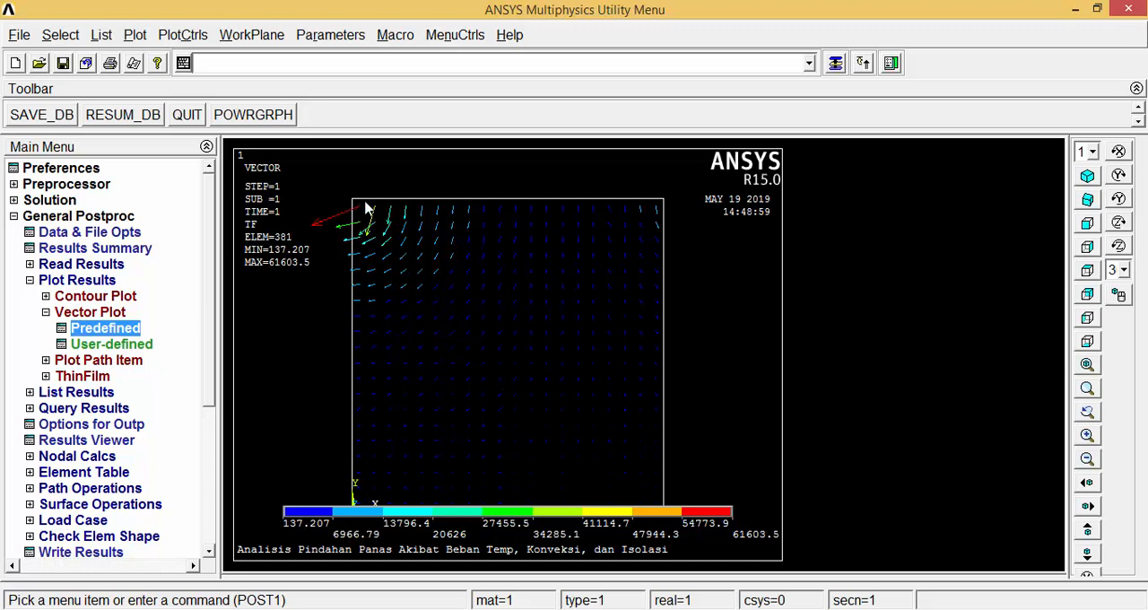
Plot the thermal flux vector sum as a nodal solution contour.
{"action": "left_click", "coordinate": [94, 296]}
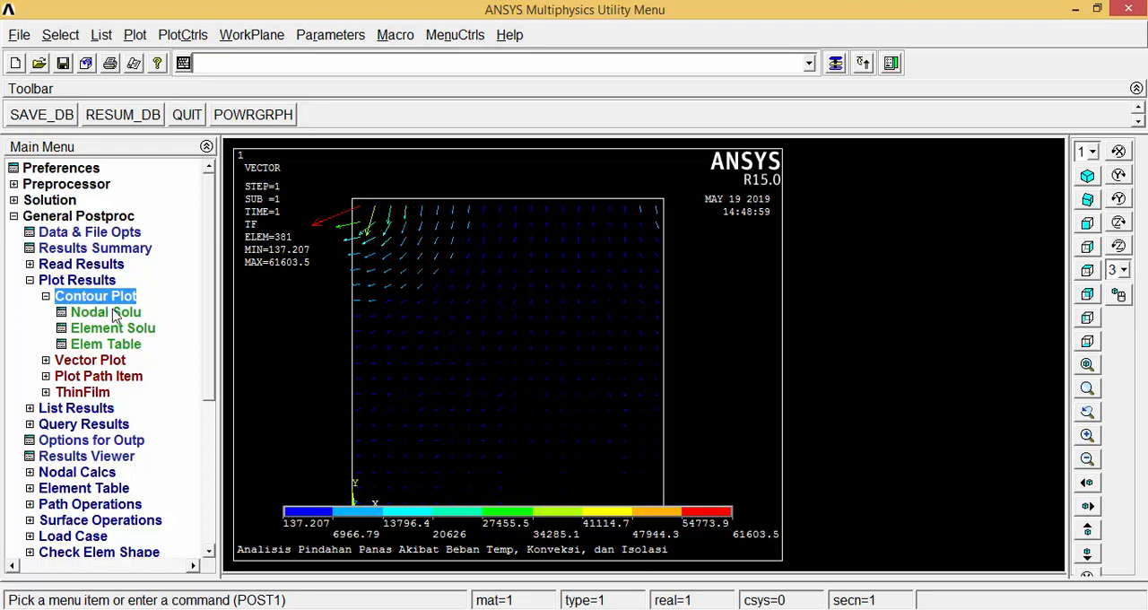
{"action": "left_click", "coordinate": [108, 314]}
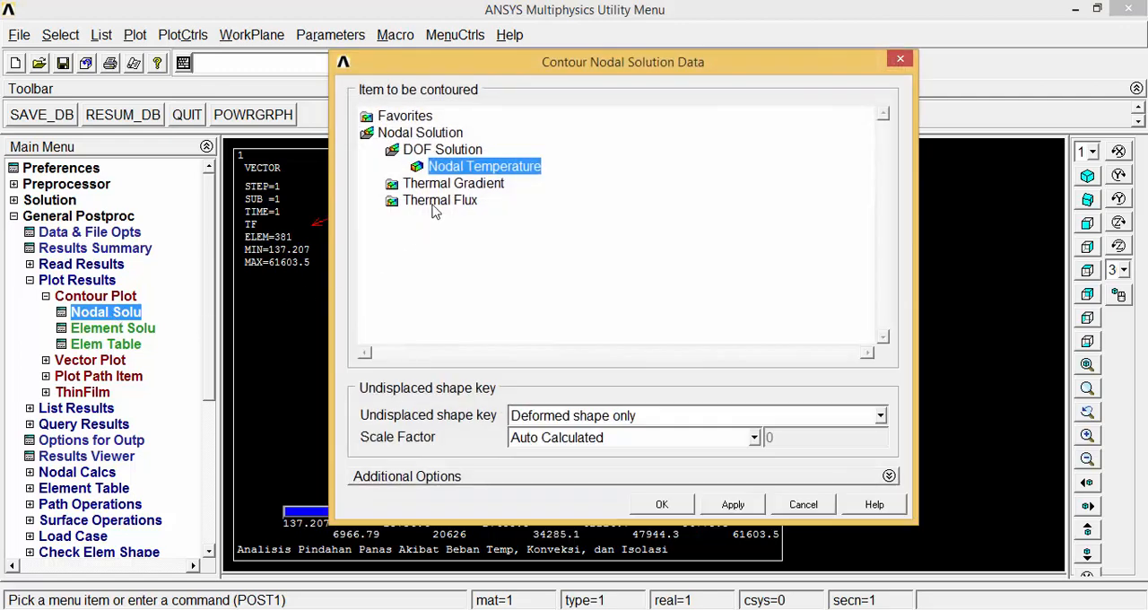
{"action": "left_click", "coordinate": [434, 203]}
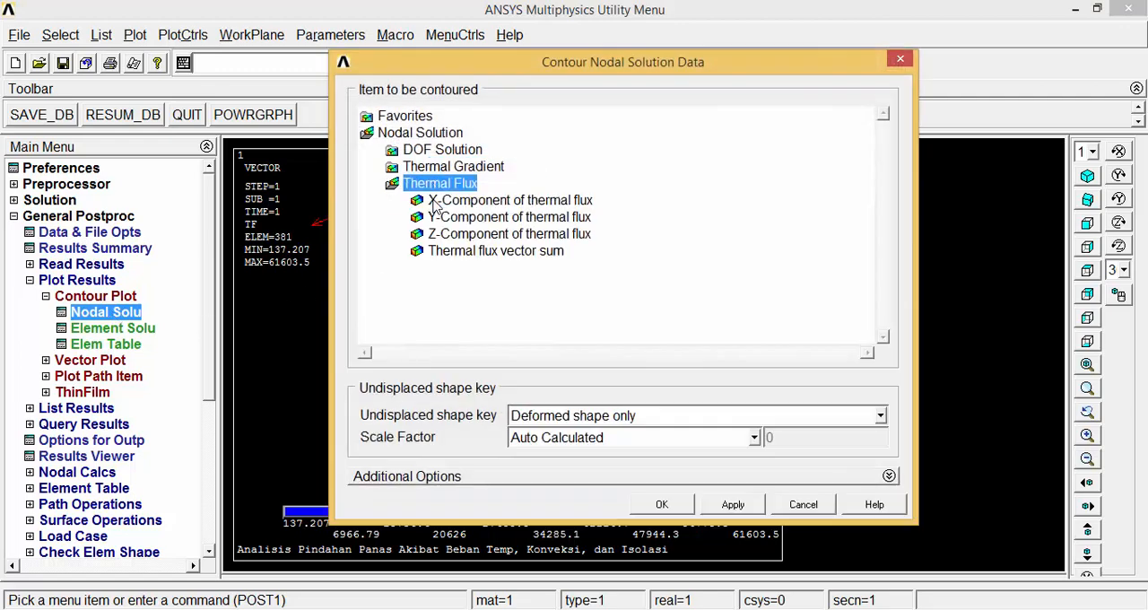
{"action": "left_click", "coordinate": [465, 253]}
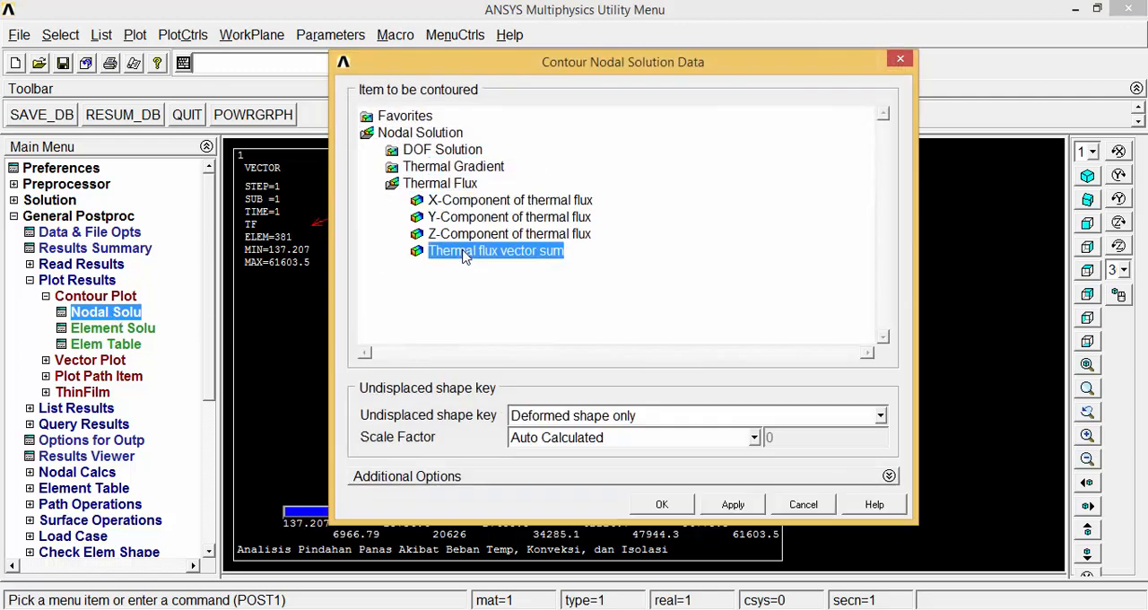
{"action": "left_click", "coordinate": [662, 504]}
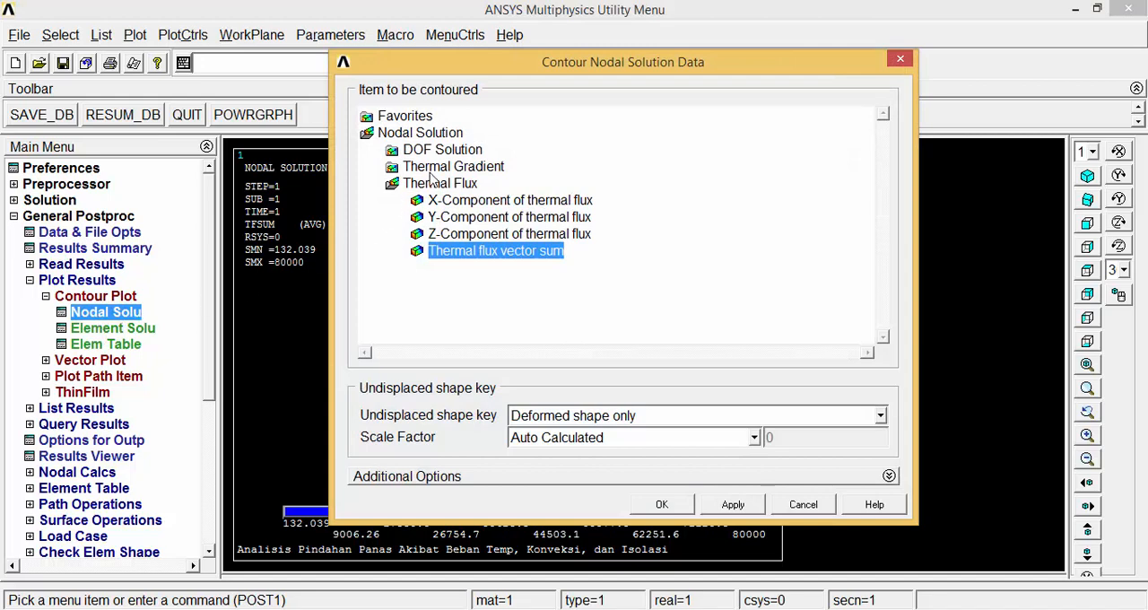
Plot the thermal gradient vector sum as a nodal solution contour.
{"action": "left_click", "coordinate": [440, 167]}
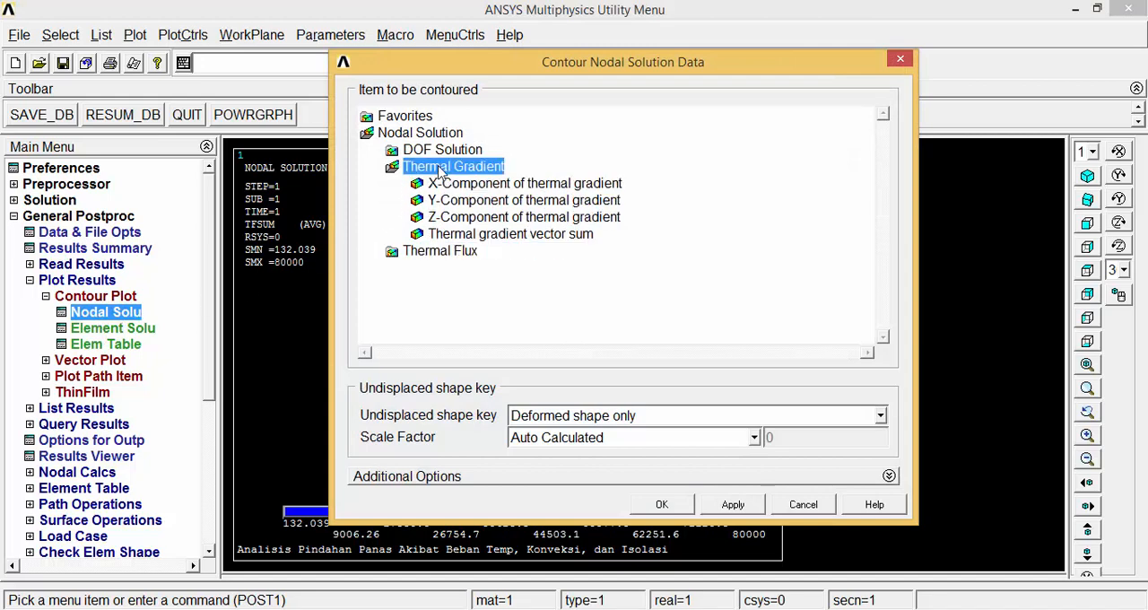
{"action": "left_click", "coordinate": [473, 236]}
{"action": "left_click", "coordinate": [664, 505]}
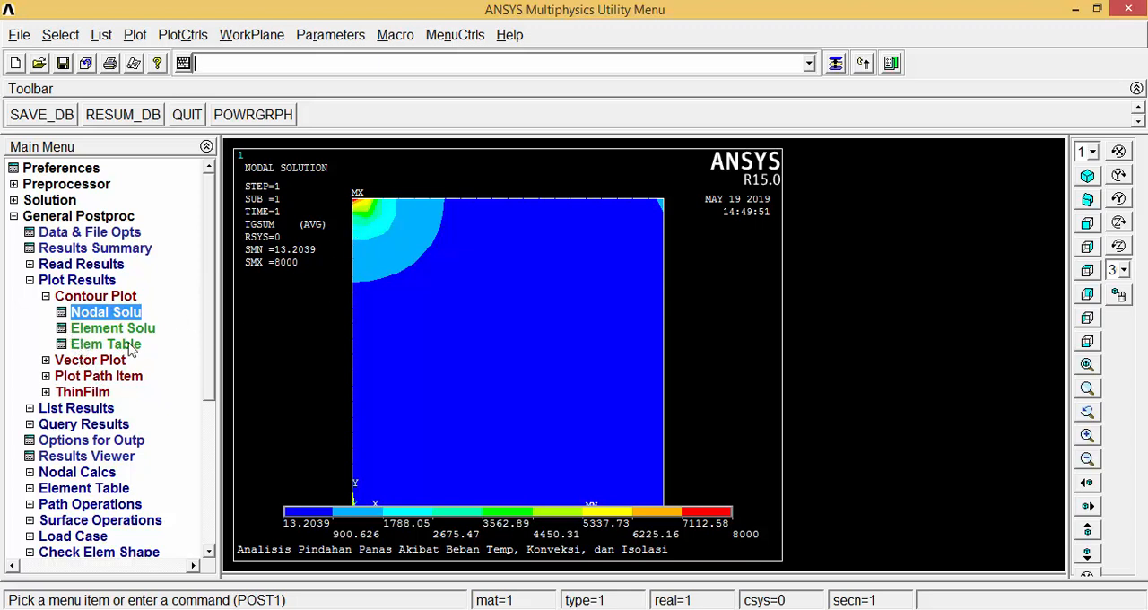
Plot the predefined thermal flux TF vectors in vector mode at the element centroids, based on the undeformed mesh.
{"action": "left_click", "coordinate": [47, 297]}
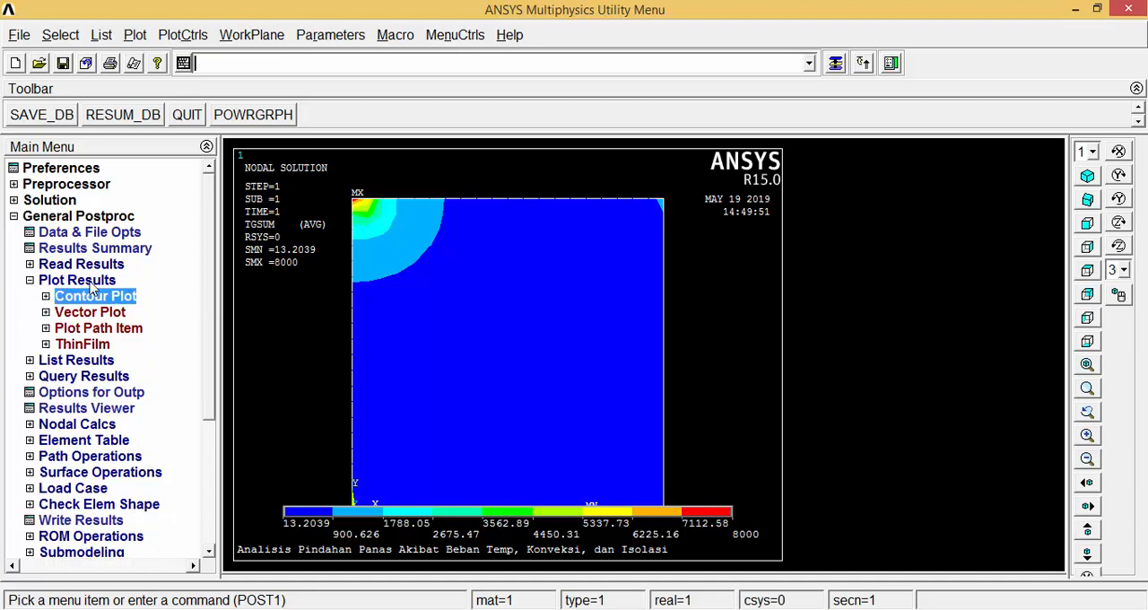
{"action": "left_click", "coordinate": [90, 314]}
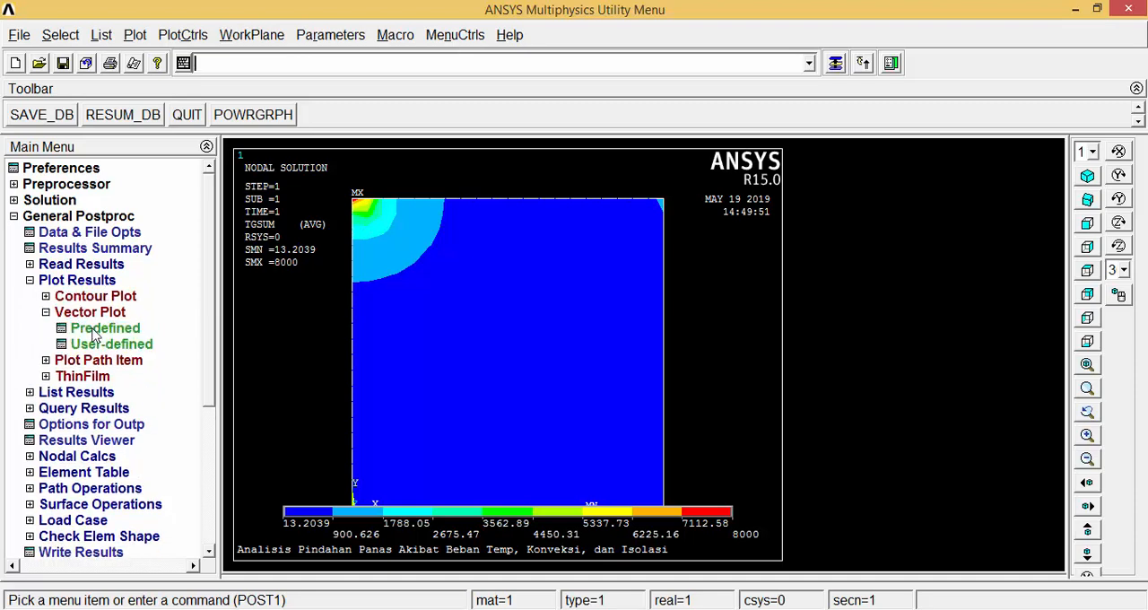
{"action": "left_click", "coordinate": [95, 329]}
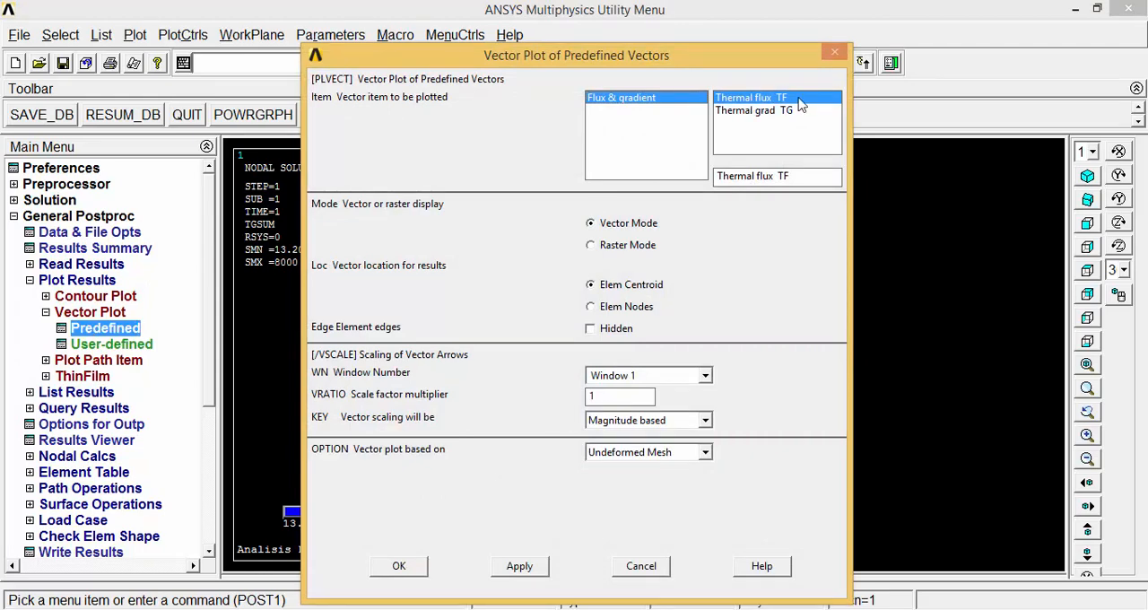
{"action": "left_click", "coordinate": [399, 565]}
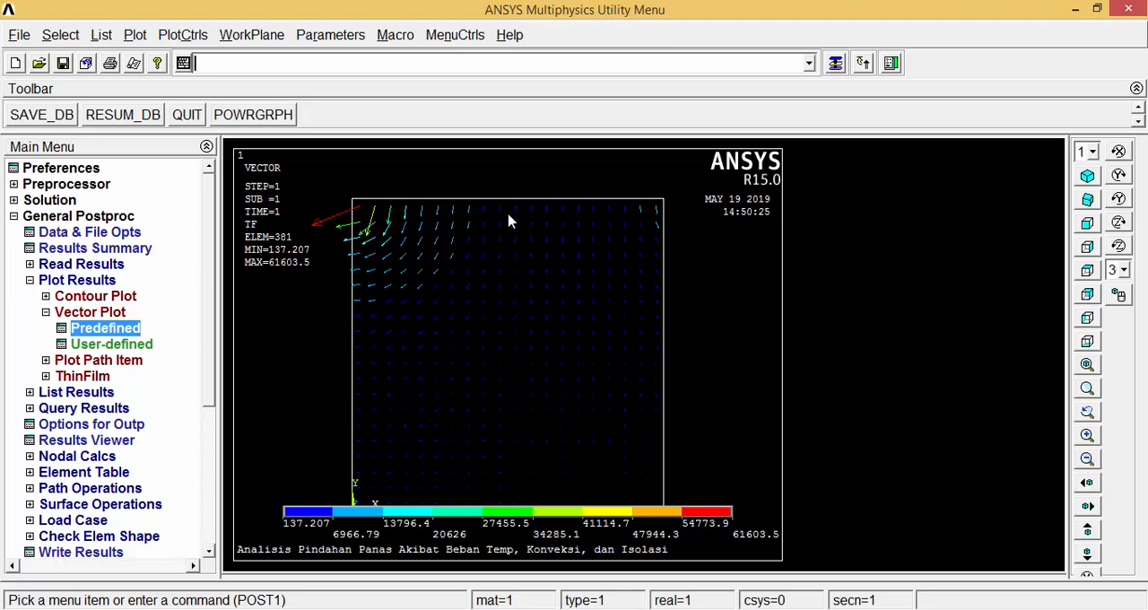
{"action": "left_click", "coordinate": [1086, 533]}
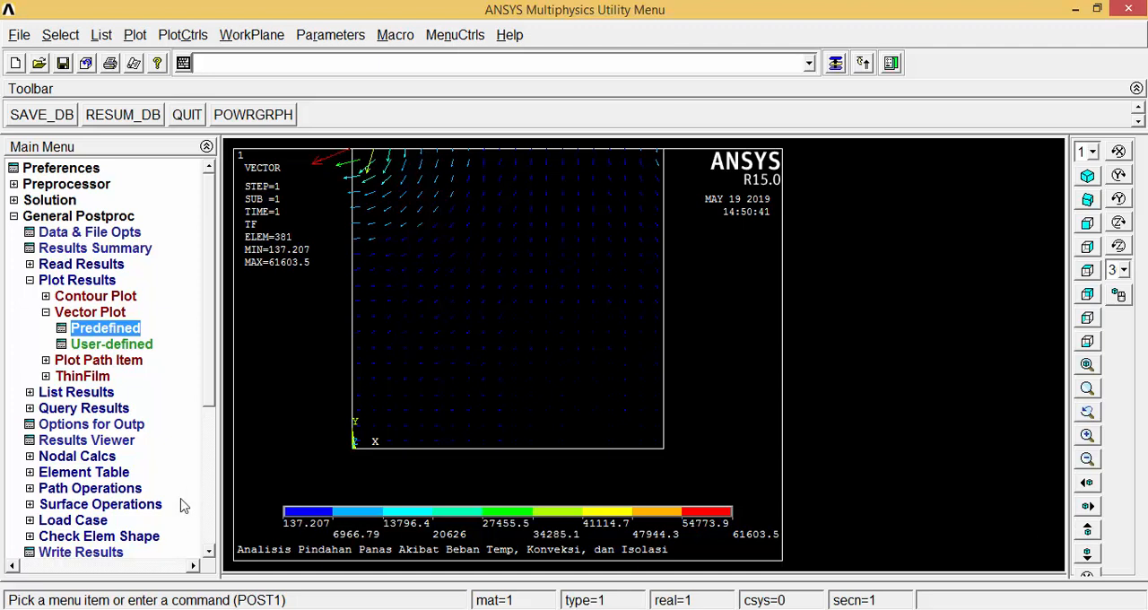
{"action": "left_click", "coordinate": [30, 281]}
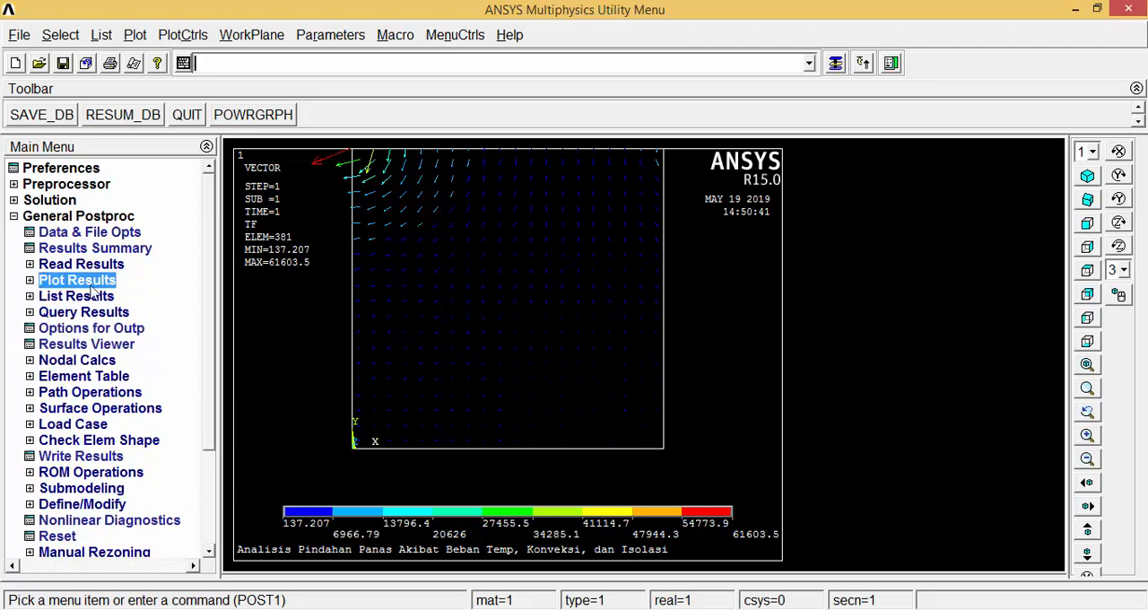
{"action": "left_click", "coordinate": [68, 395]}
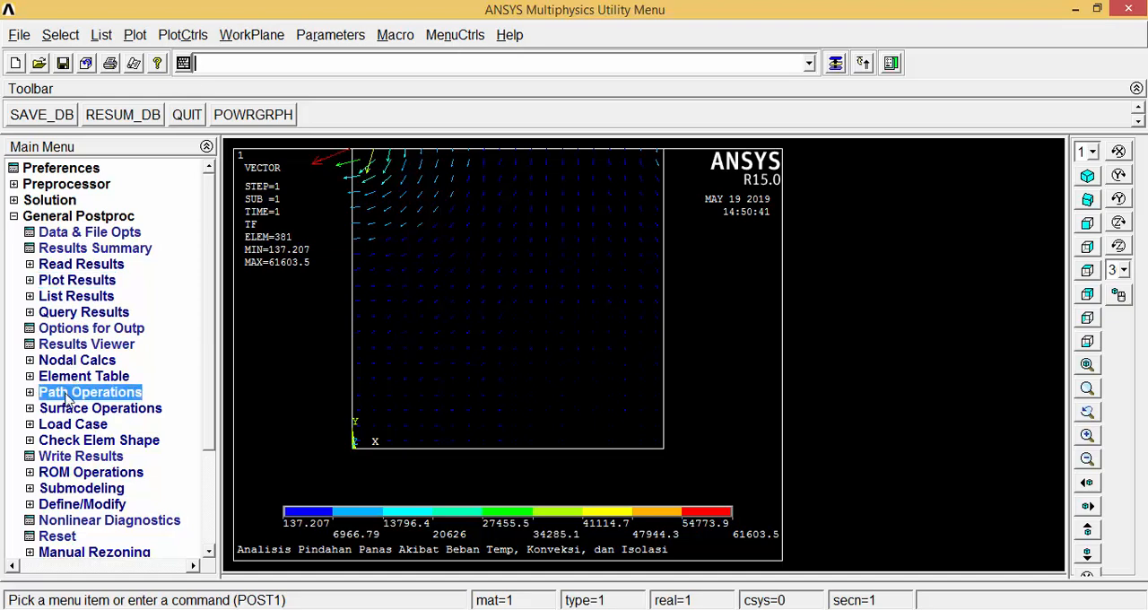
{"action": "left_click", "coordinate": [76, 414]}
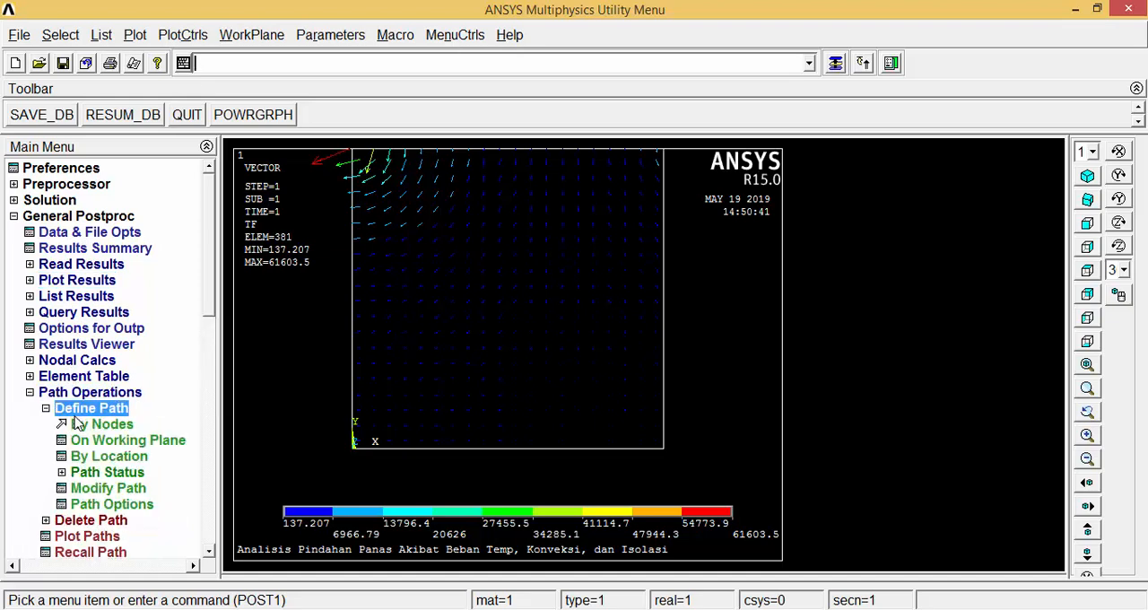
{"action": "left_click", "coordinate": [90, 441]}
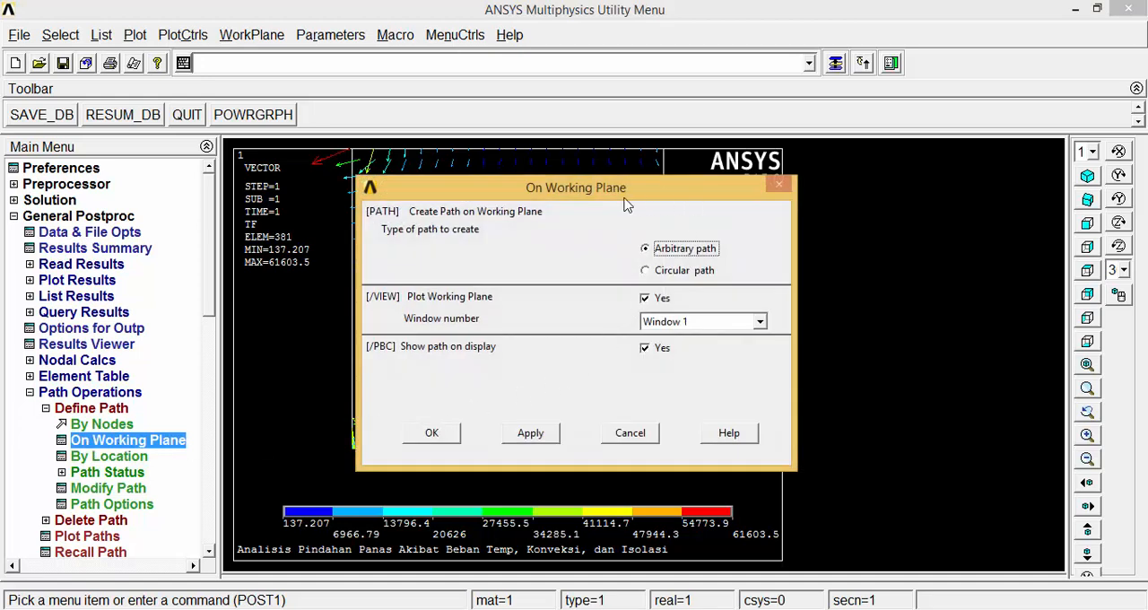
{"action": "left_click", "coordinate": [455, 434]}
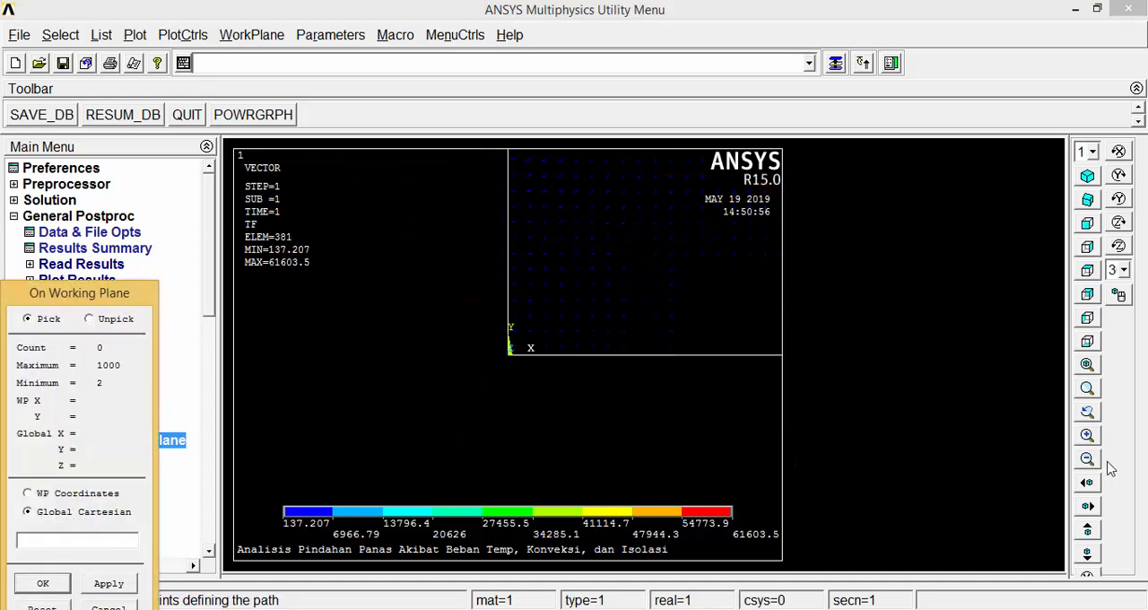
{"action": "left_click", "coordinate": [1086, 366]}
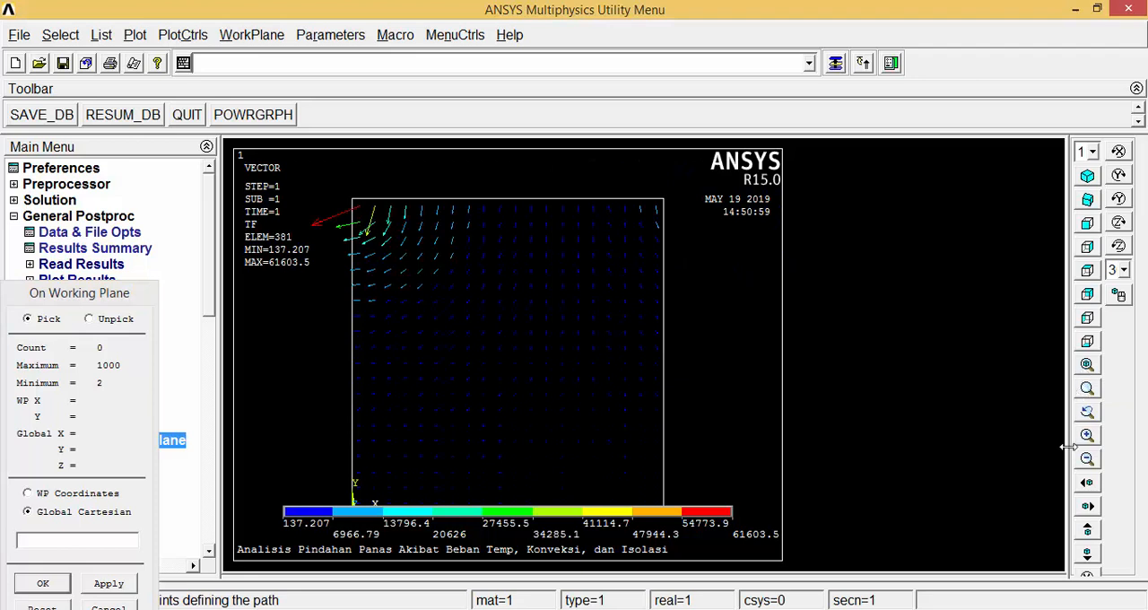
{"action": "left_click_drag", "start_coordinate": [106, 296], "coordinate": [144, 202]}
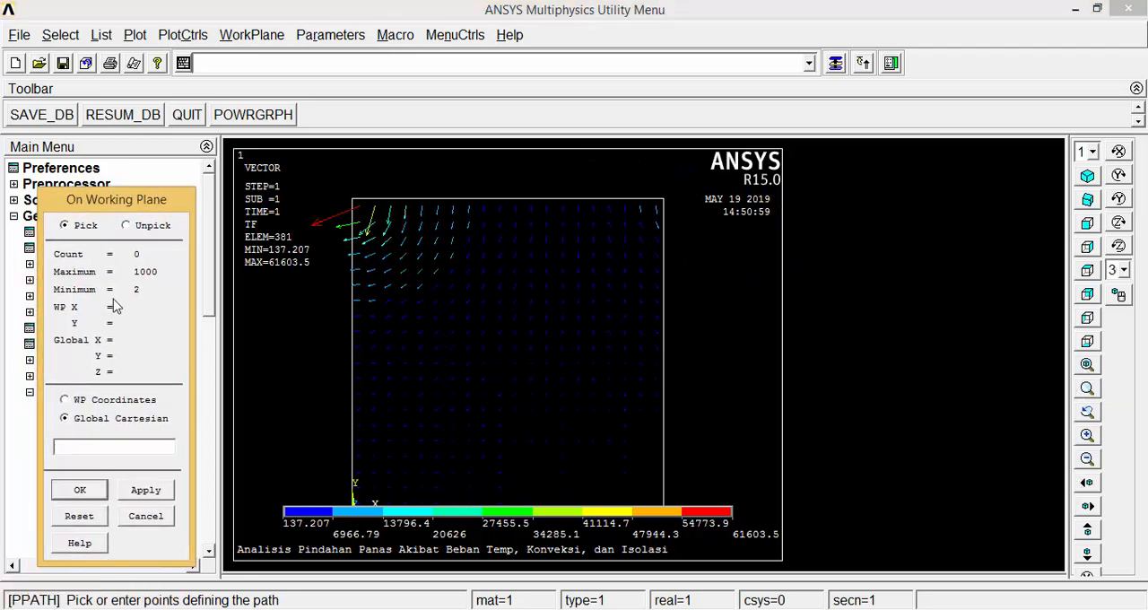
{"action": "left_click", "coordinate": [80, 494]}
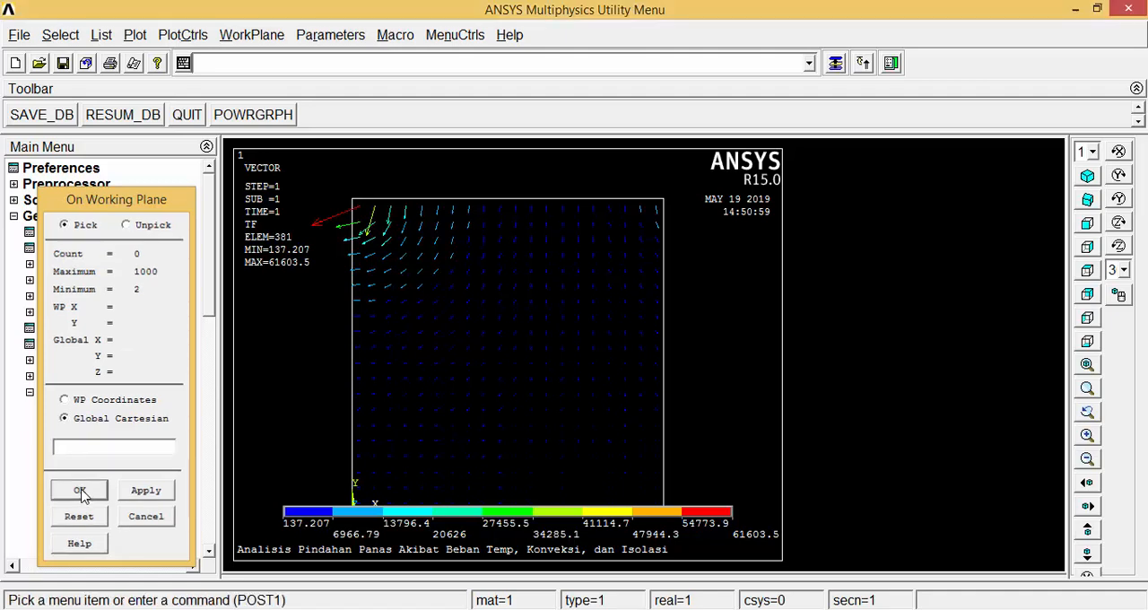
Define arbitrary path "Path A-B" on the working plane from the plate's bottom-edge midpoint to (0.5, 1), with 30 data sets and 20 divisions, and plot it.
{"action": "left_click", "coordinate": [94, 443]}
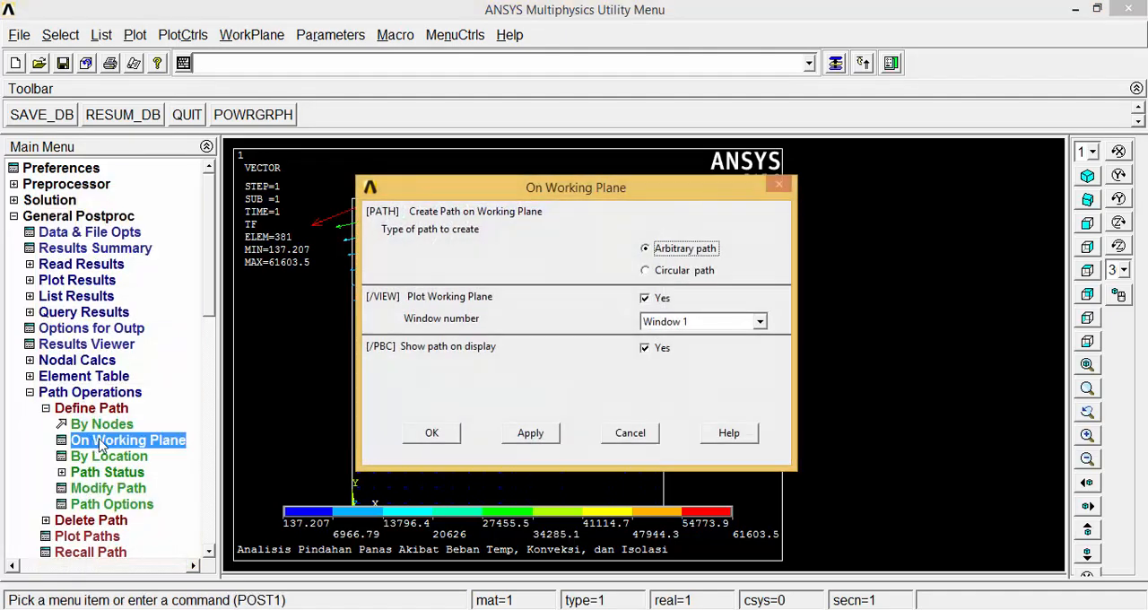
{"action": "left_click", "coordinate": [430, 436]}
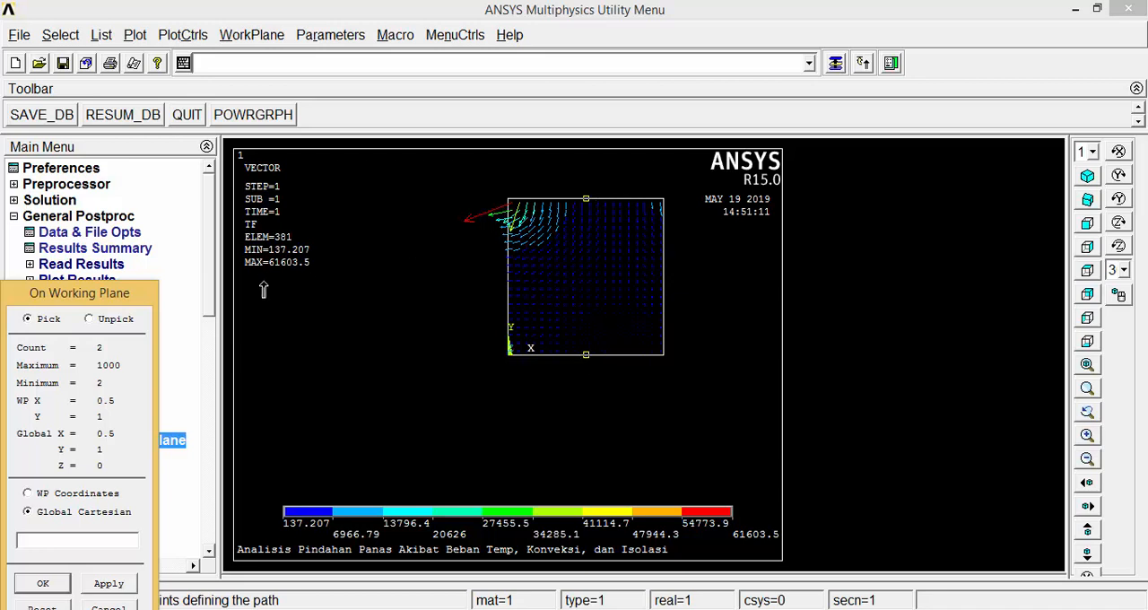
{"action": "left_click_drag", "start_coordinate": [139, 295], "coordinate": [154, 233]}
{"action": "left_click", "coordinate": [74, 523]}
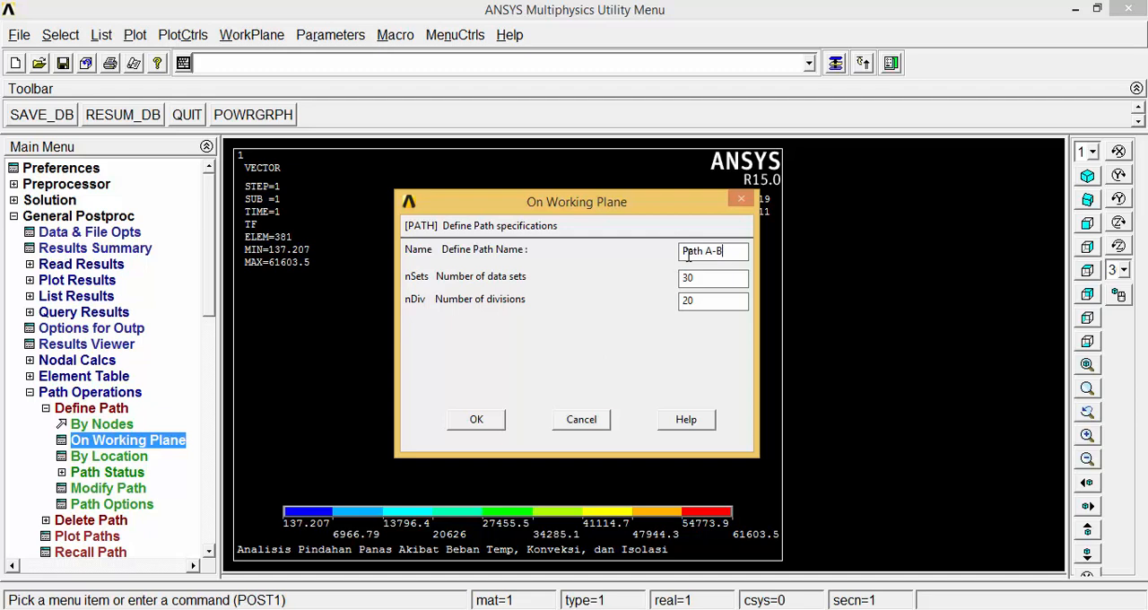
{"action": "left_click", "coordinate": [476, 420]}
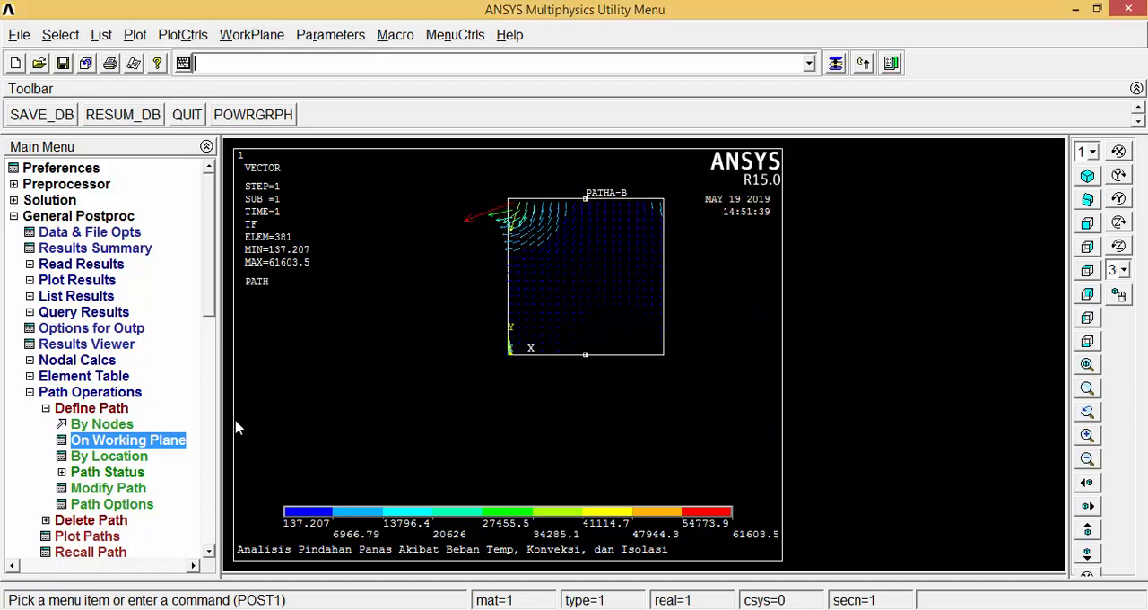
{"action": "left_click", "coordinate": [46, 409]}
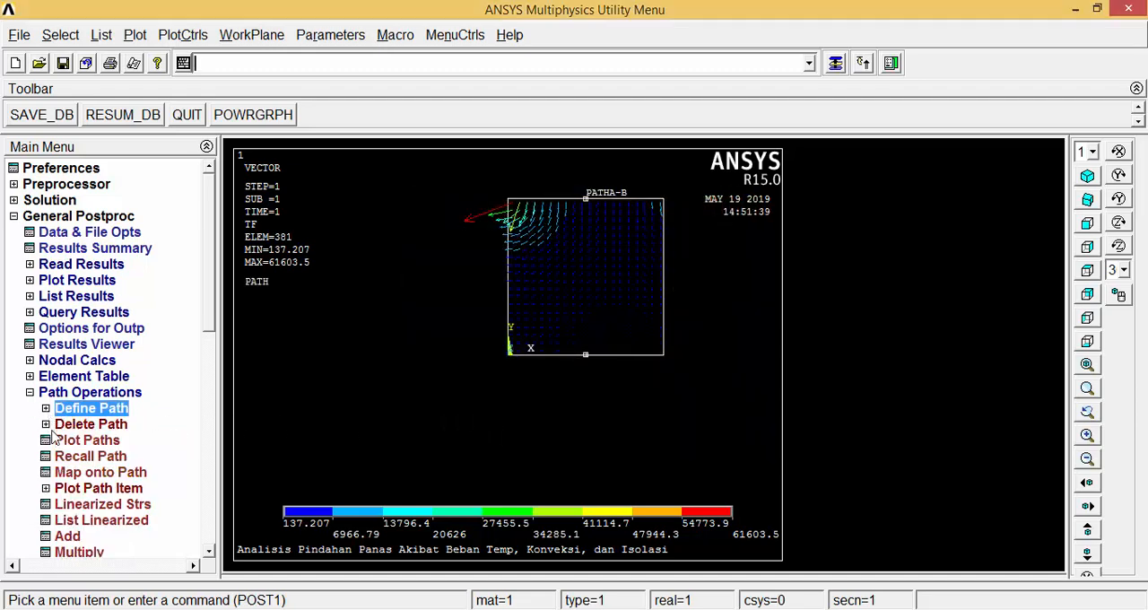
{"action": "left_click", "coordinate": [75, 447]}
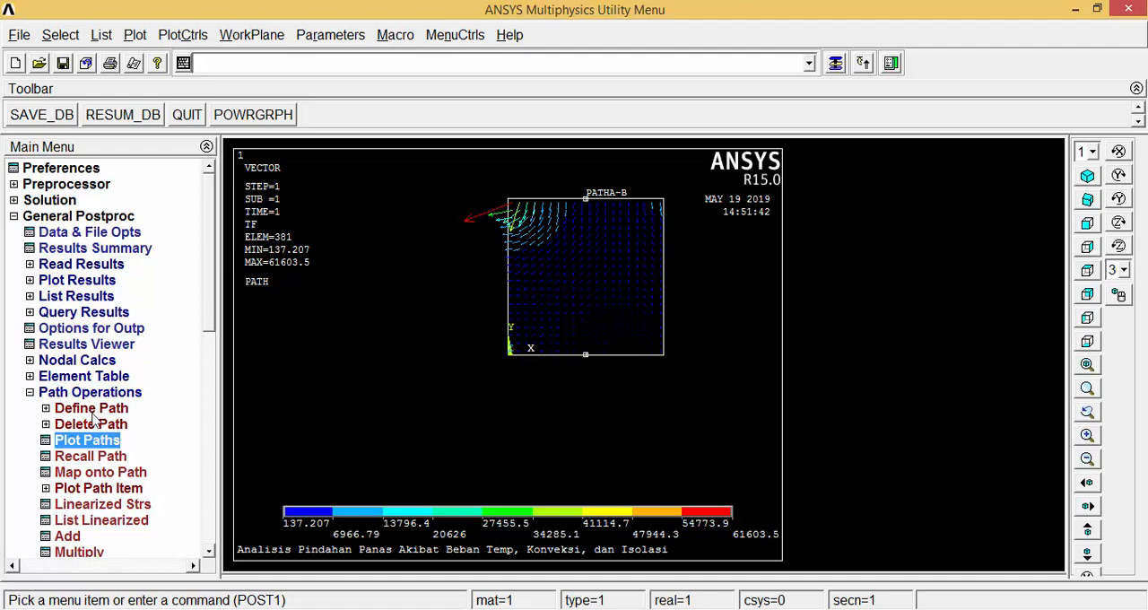
Map the thermal flux vector sum TFSUM onto the path with the user label "Velocity".
{"action": "left_click", "coordinate": [102, 474]}
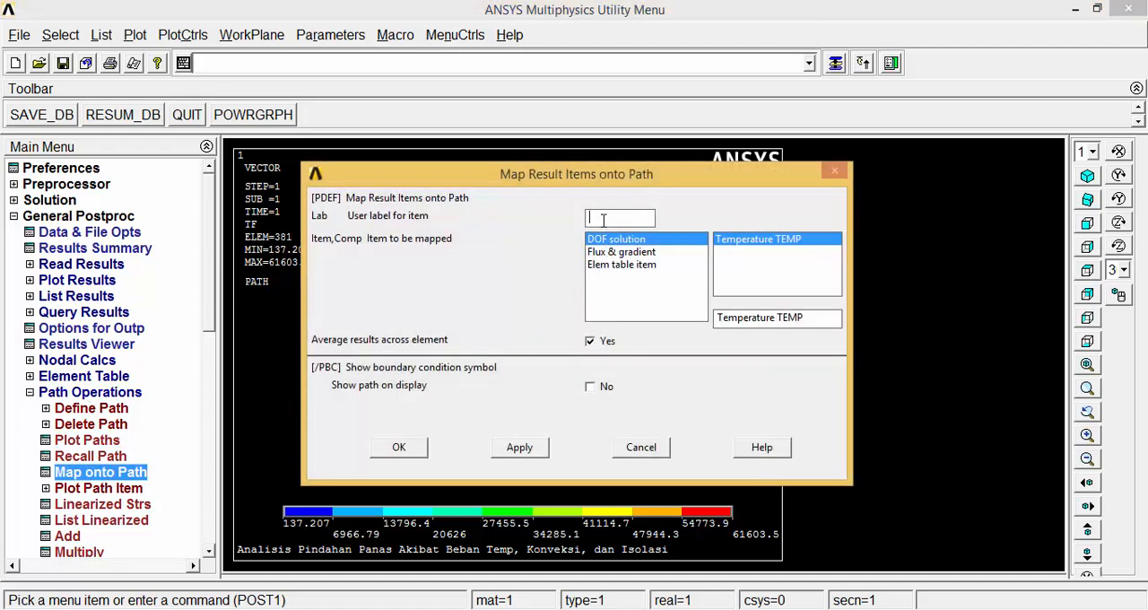
{"action": "type", "text": "Velocitu"}
{"action": "key", "text": "BackSpace"}
{"action": "type", "text": "y"}
{"action": "left_click", "coordinate": [615, 251]}
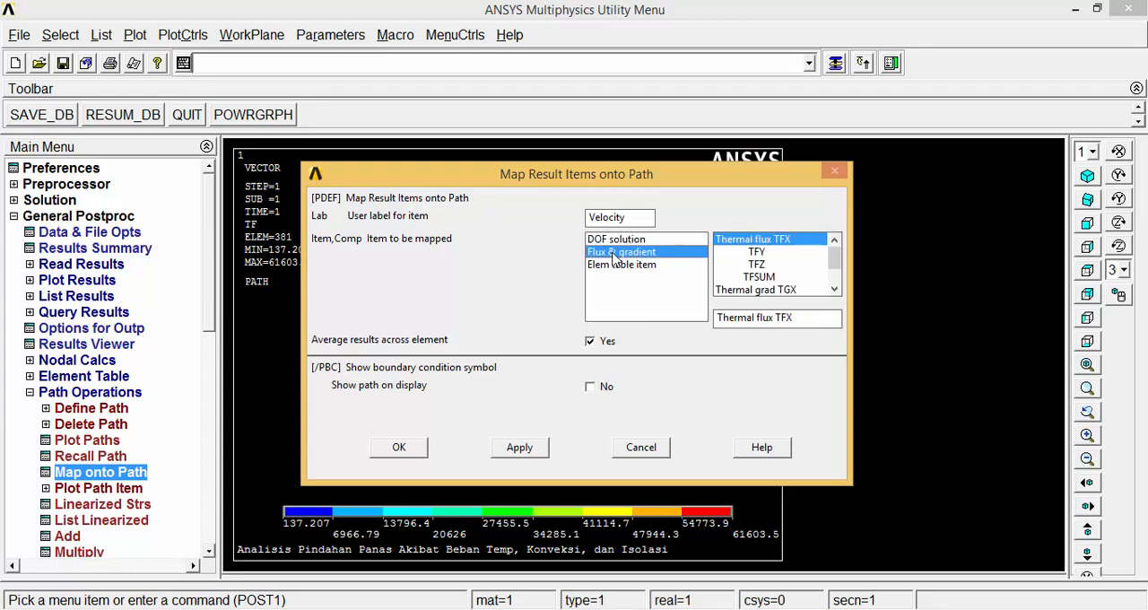
{"action": "left_click", "coordinate": [759, 278]}
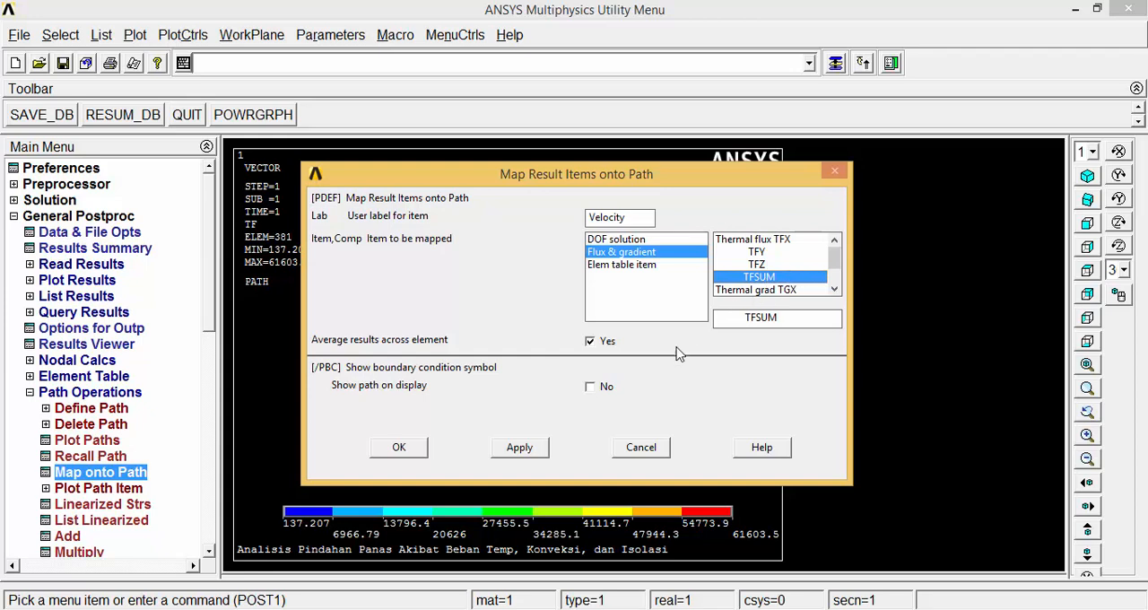
{"action": "left_click", "coordinate": [412, 453]}
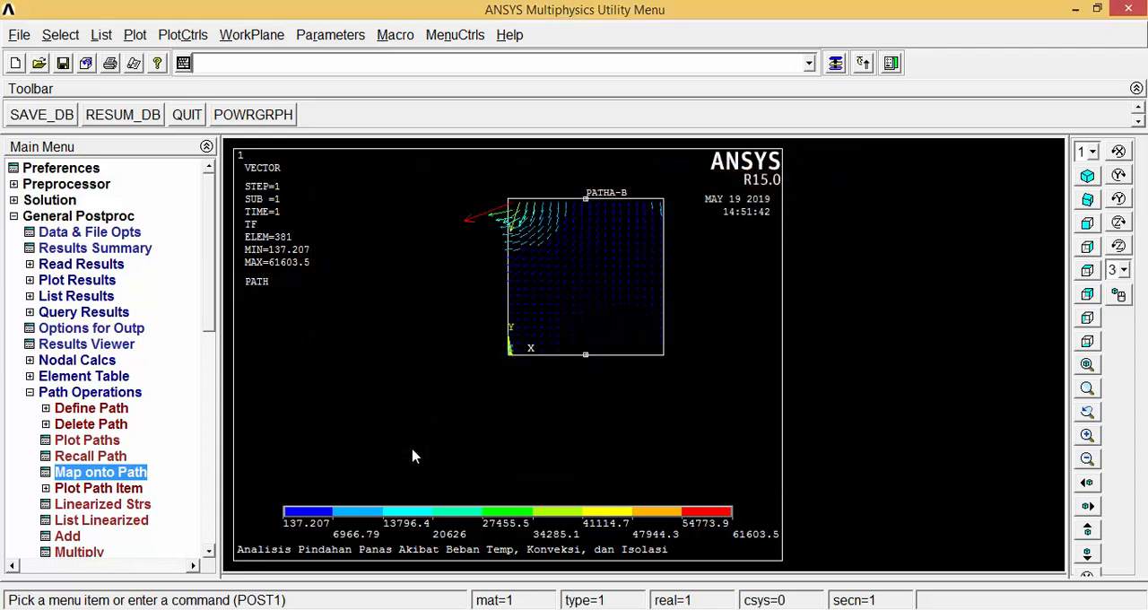
Plot the VELOCITY path item on a graph along the path.
{"action": "left_click", "coordinate": [99, 492]}
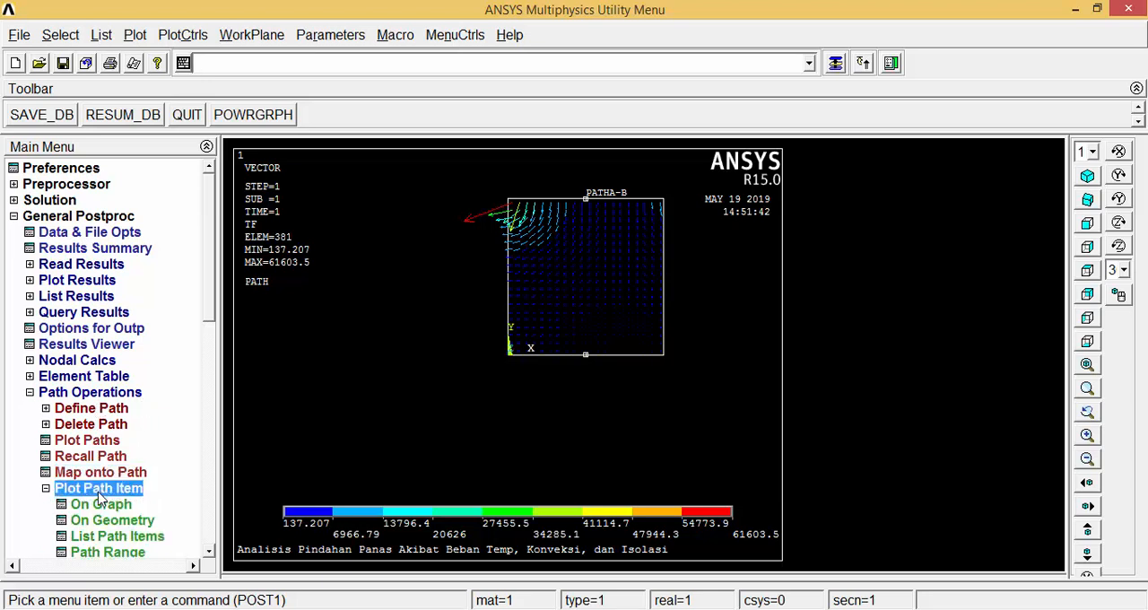
{"action": "left_click", "coordinate": [101, 507]}
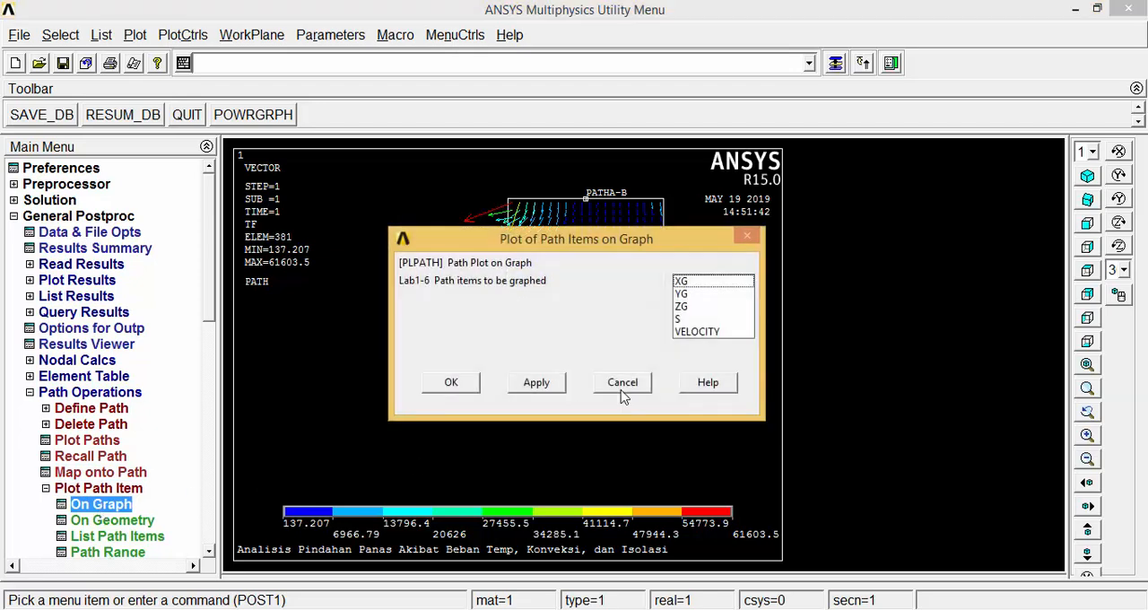
{"action": "left_click", "coordinate": [691, 332]}
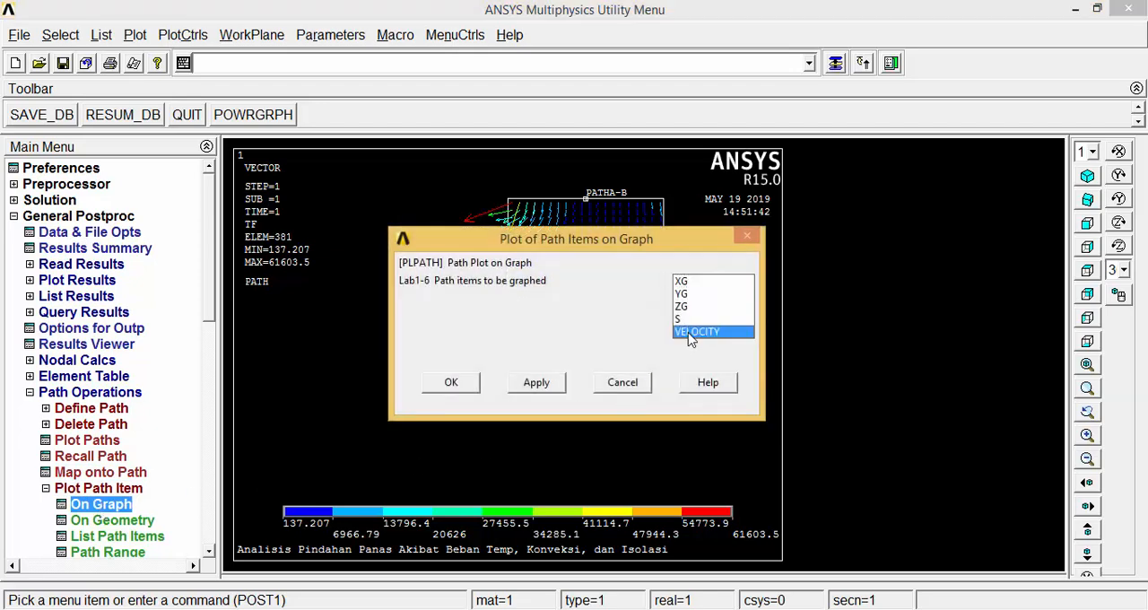
{"action": "left_click", "coordinate": [453, 384]}
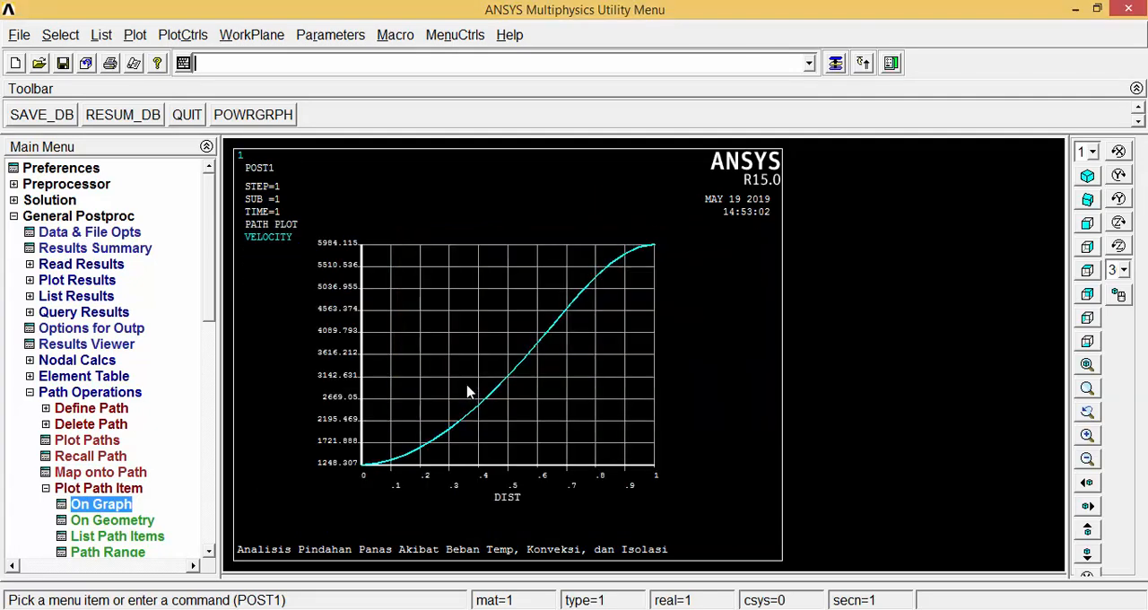